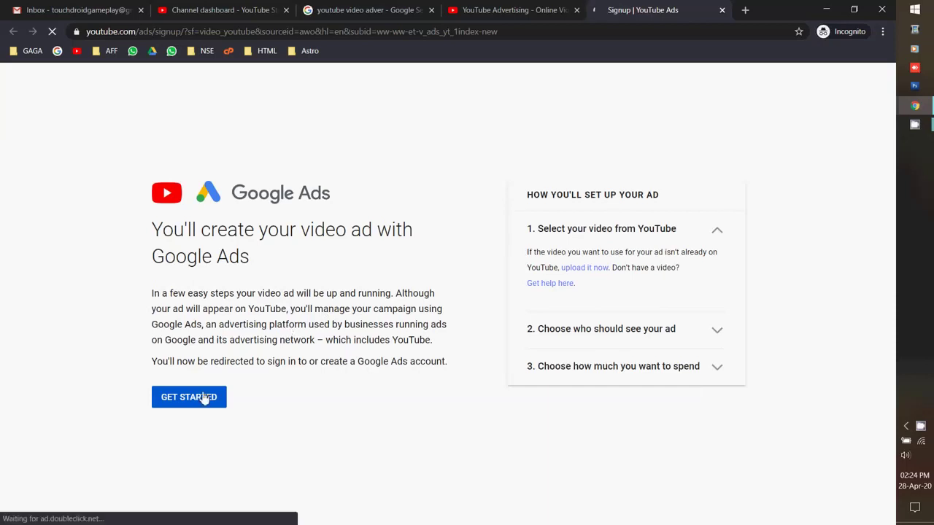
Start a new video ad in Google Ads from the YouTube Ads page, then switch to YouTube Studio.
click(195, 400)
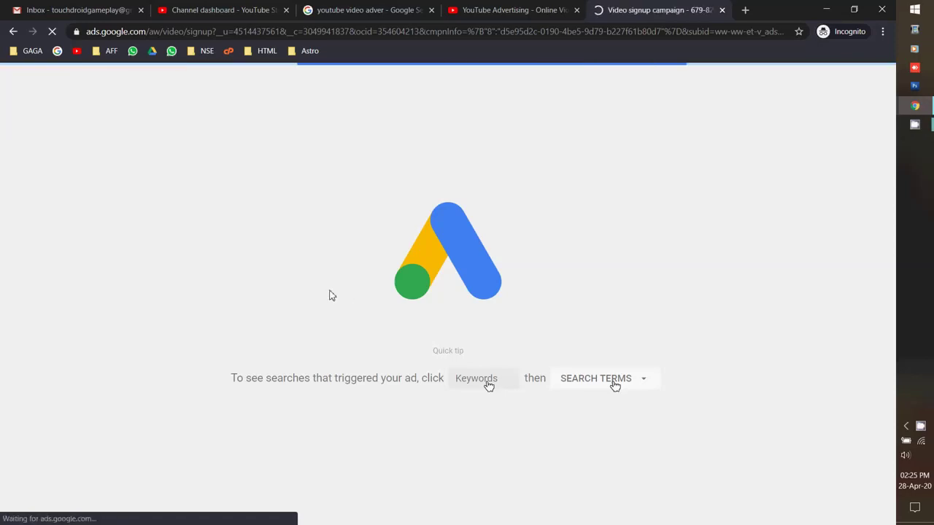
click(225, 11)
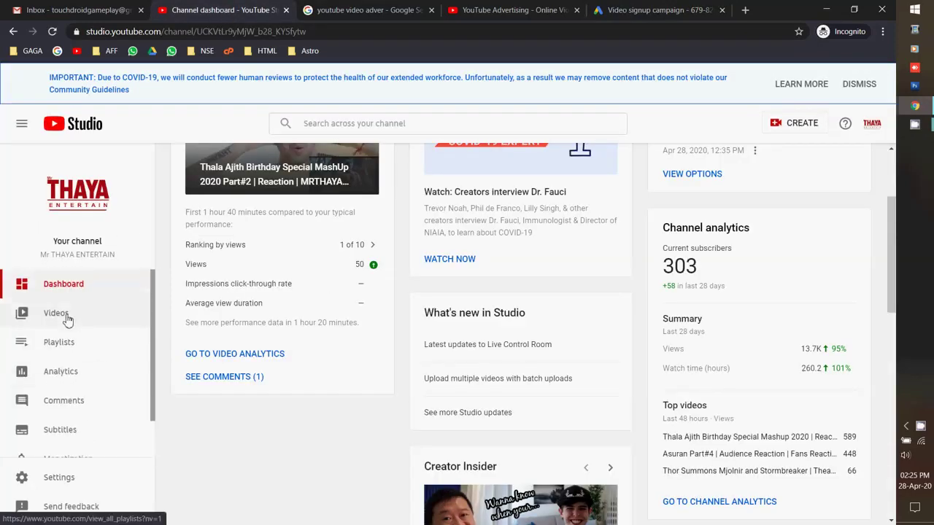
Copy the Thala Ajith Birthday Special Mashup video's link from YouTube Studio's Videos list.
click(64, 315)
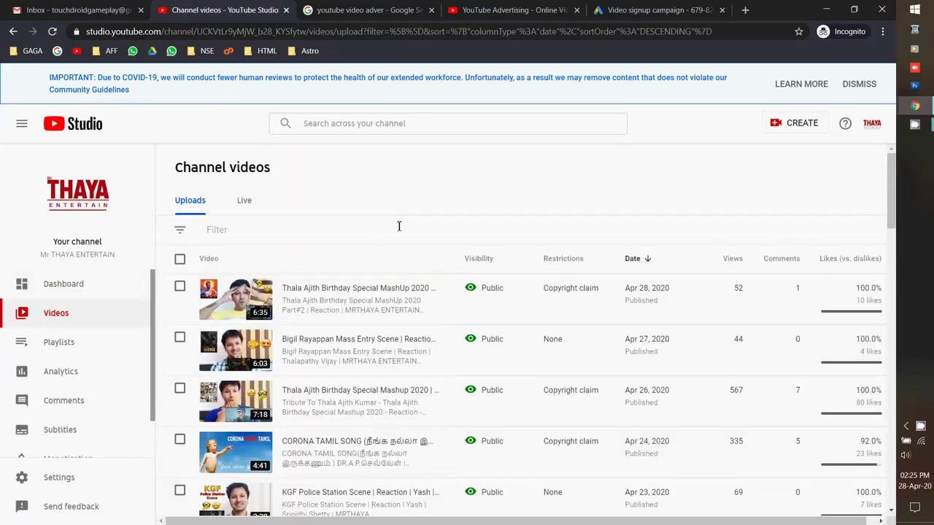
scroll(406, 231, down, 1)
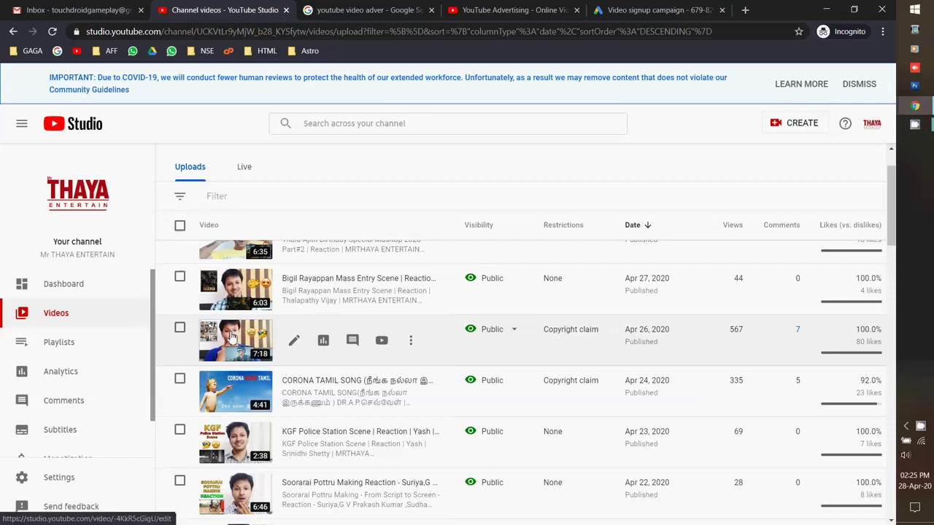
click(231, 336)
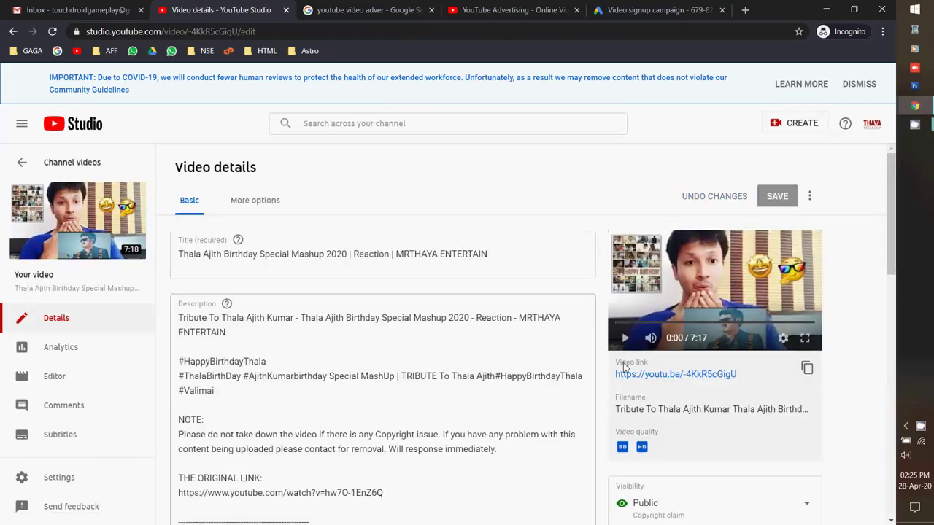
click(807, 367)
click(656, 9)
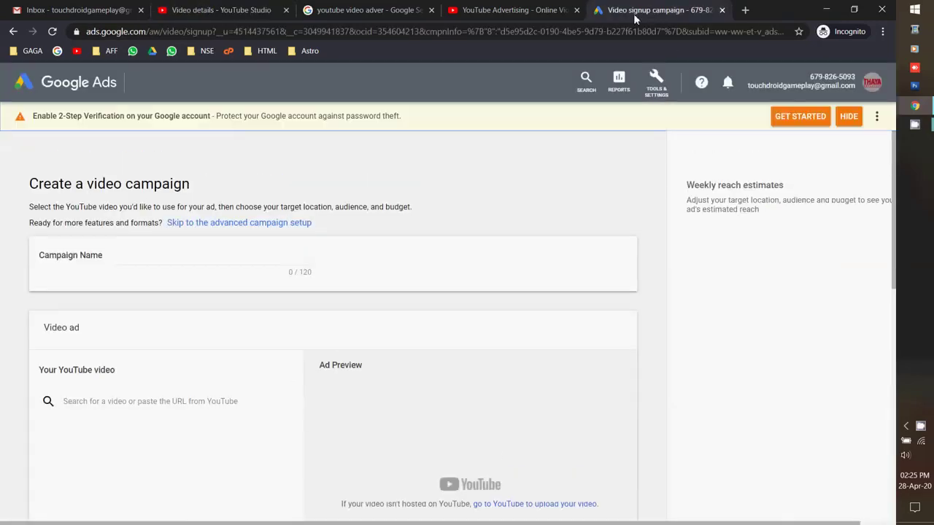
Enter the campaign name and paste the copied mashup video link to attach the video.
click(123, 258)
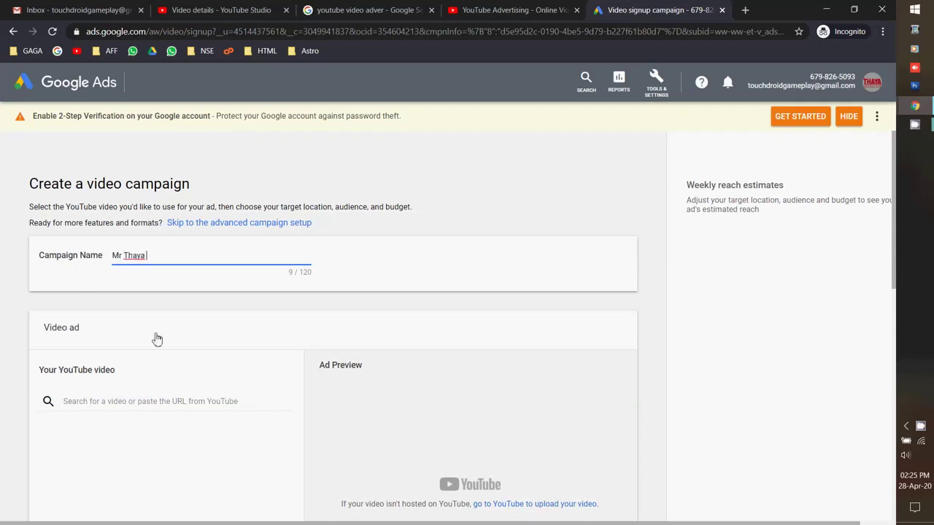
text(Mr Thaya Ajith Intor)
click(97, 404)
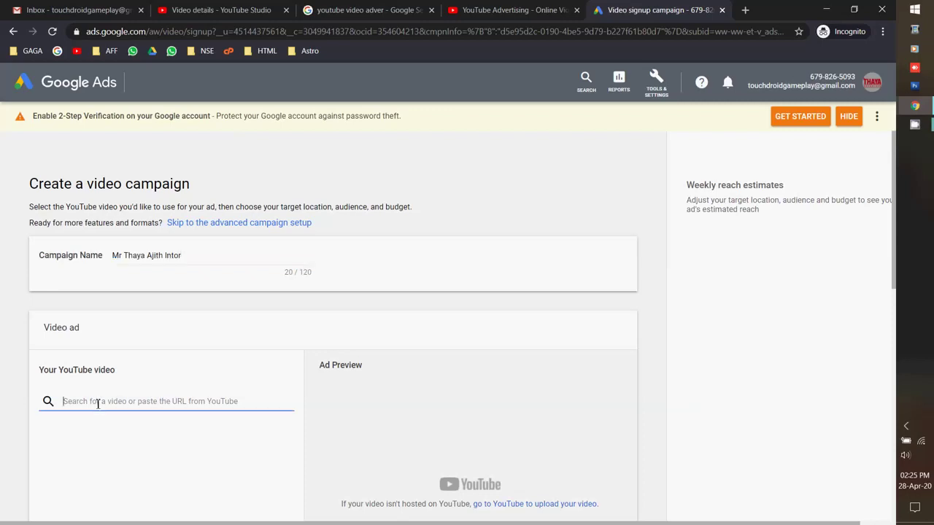
key(ctrl+v)
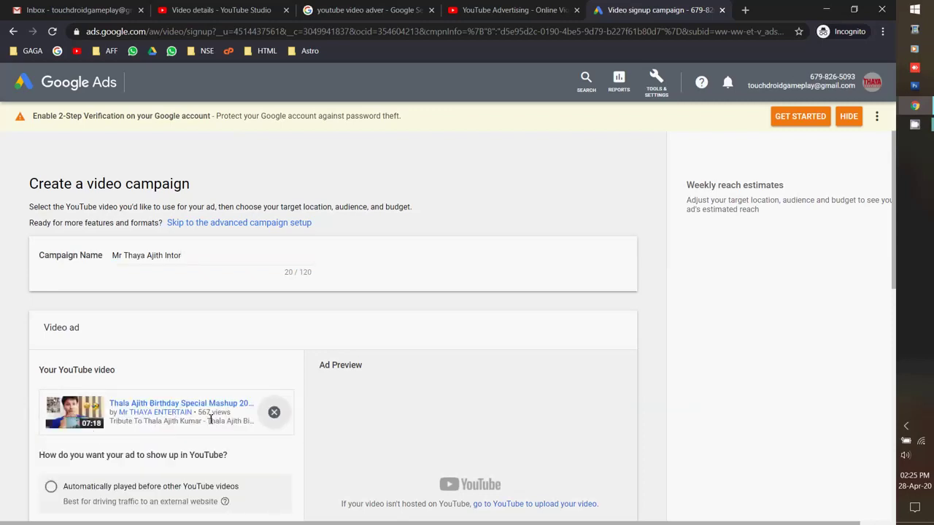
Choose the placement as a thumbnail next to related videos or on the YouTube homepage.
scroll(3, 414, down, 3)
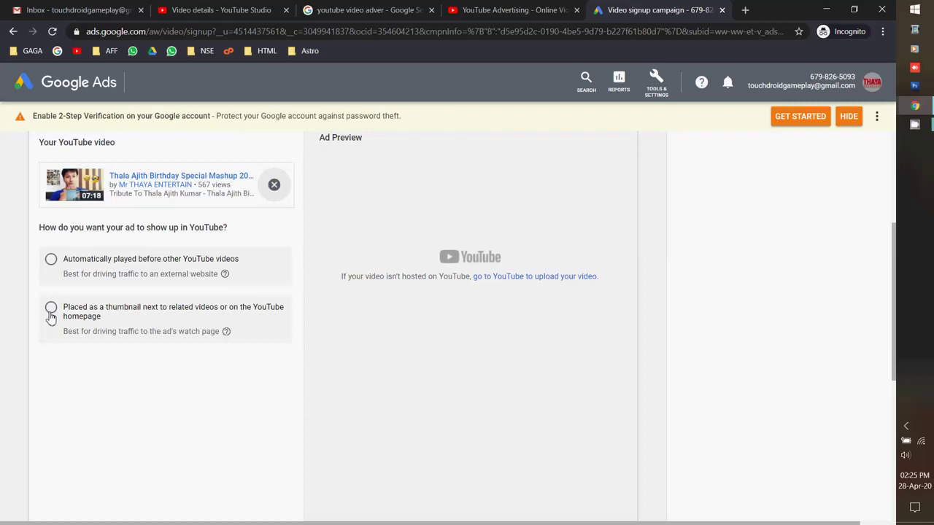
click(51, 312)
scroll(2, 316, down, 1)
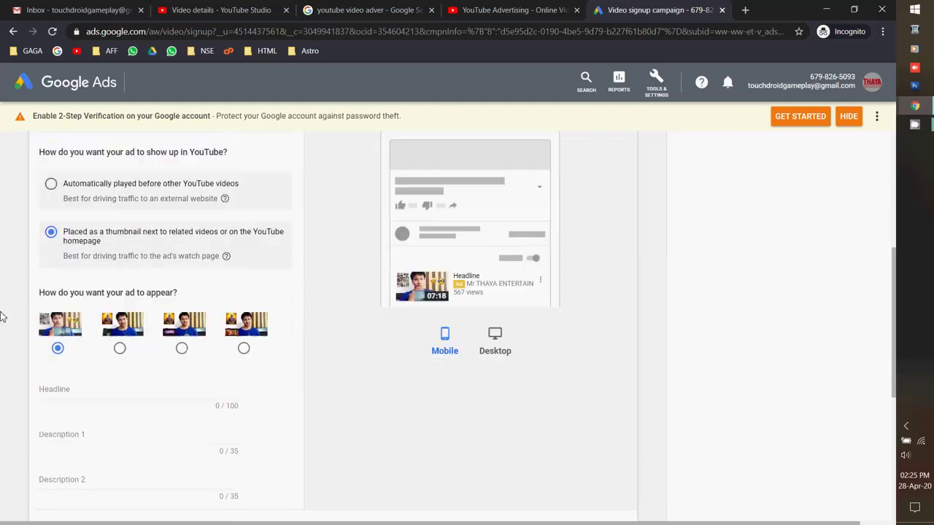
scroll(2, 316, up, 1)
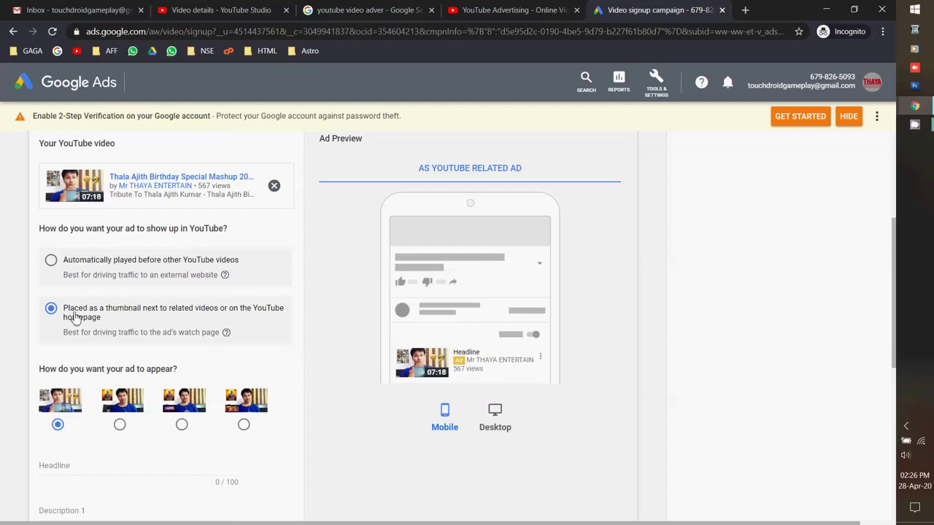
scroll(3, 294, down, 2)
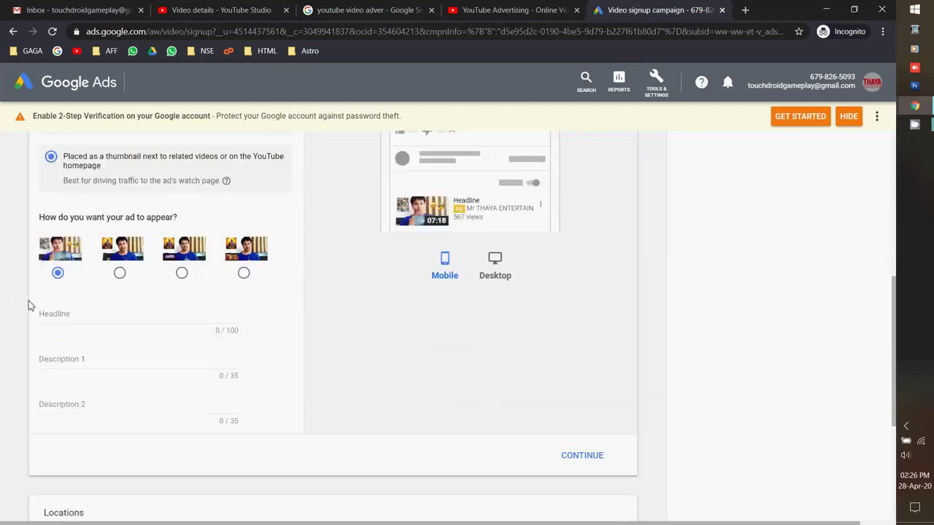
Select the video title shown on the ad card for use as the headline.
click(76, 313)
scroll(58, 319, up, 3)
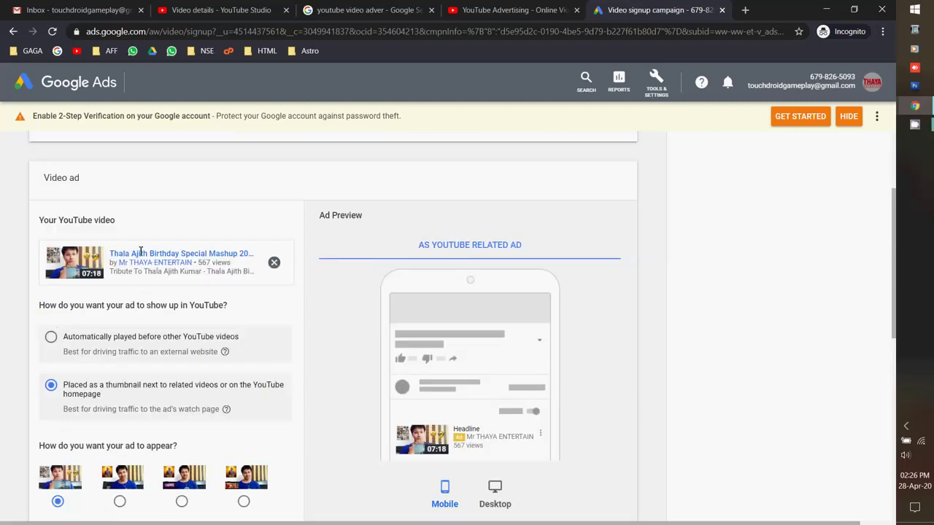
drag(109, 253, 238, 252)
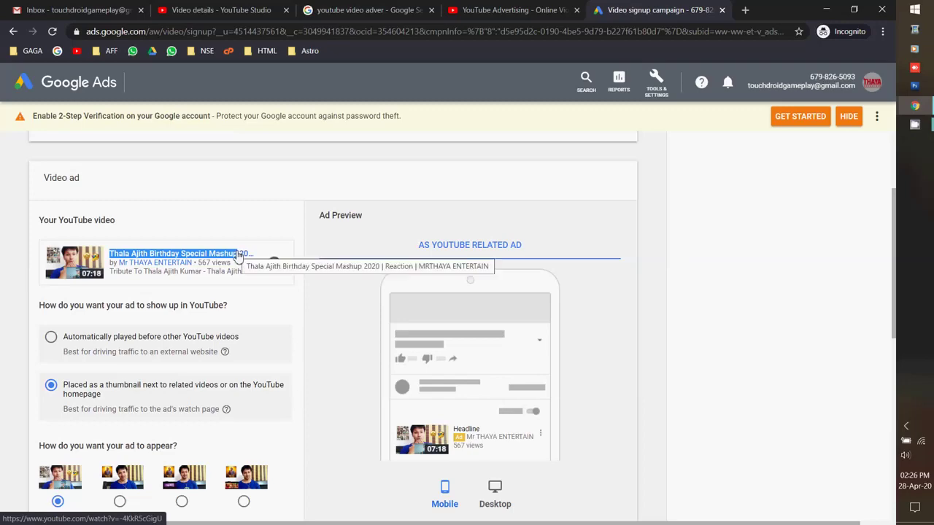
scroll(200, 381, down, 3)
Replace the Headline with the video's full title copied from YouTube Studio.
click(105, 314)
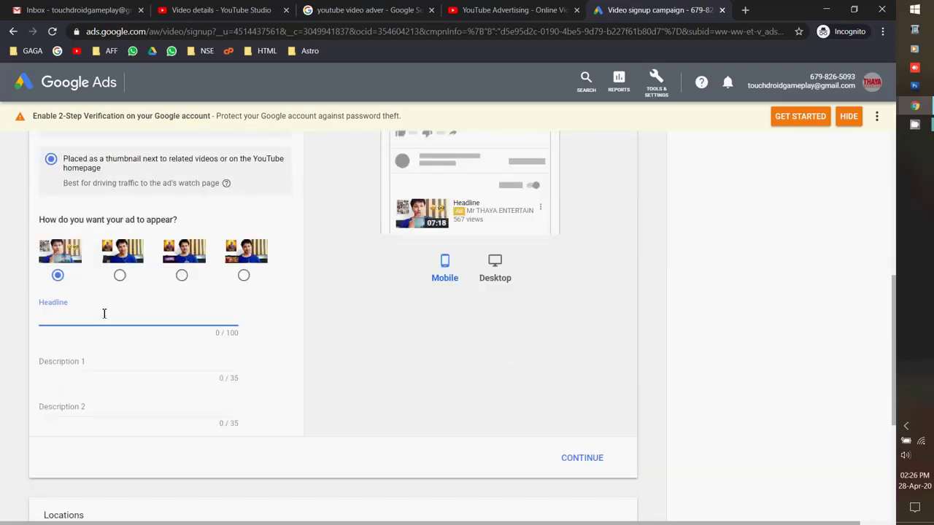
key(ctrl+v)
click(175, 7)
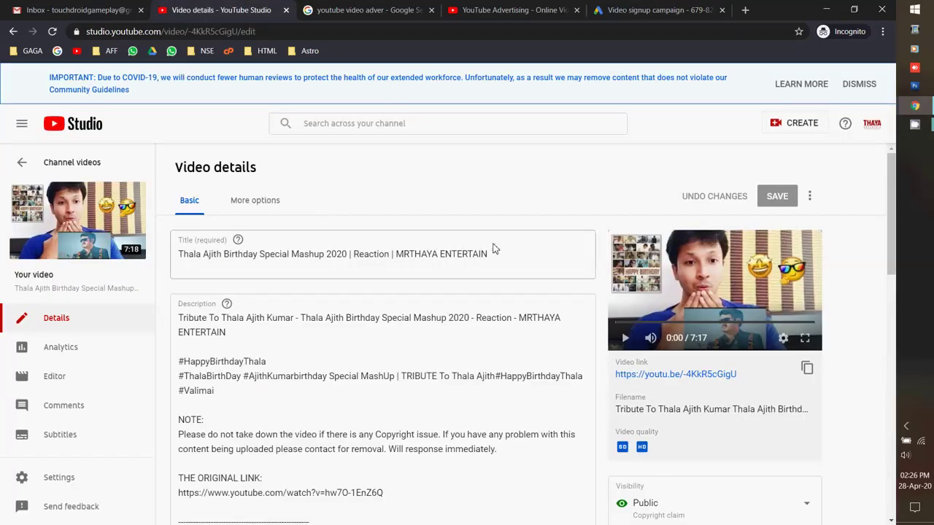
drag(505, 252, 173, 265)
key(ctrl+c)
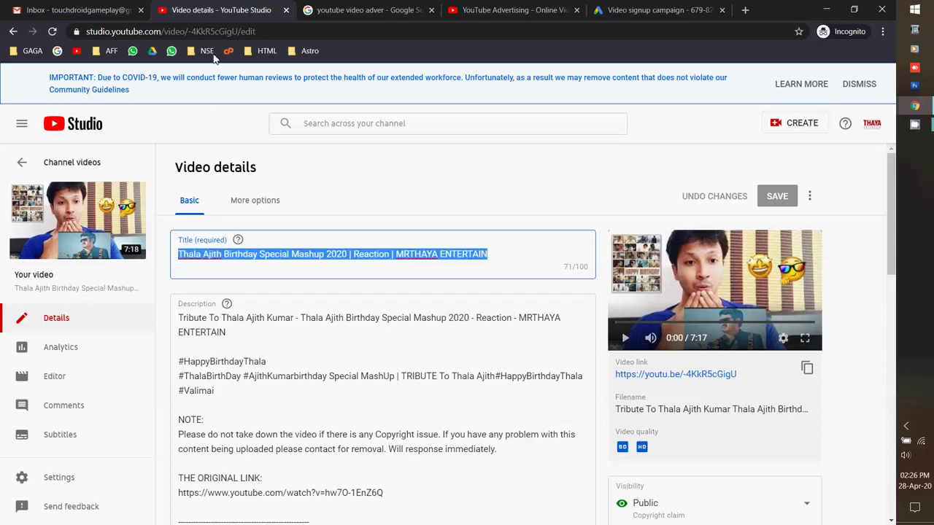
click(605, 9)
click(231, 317)
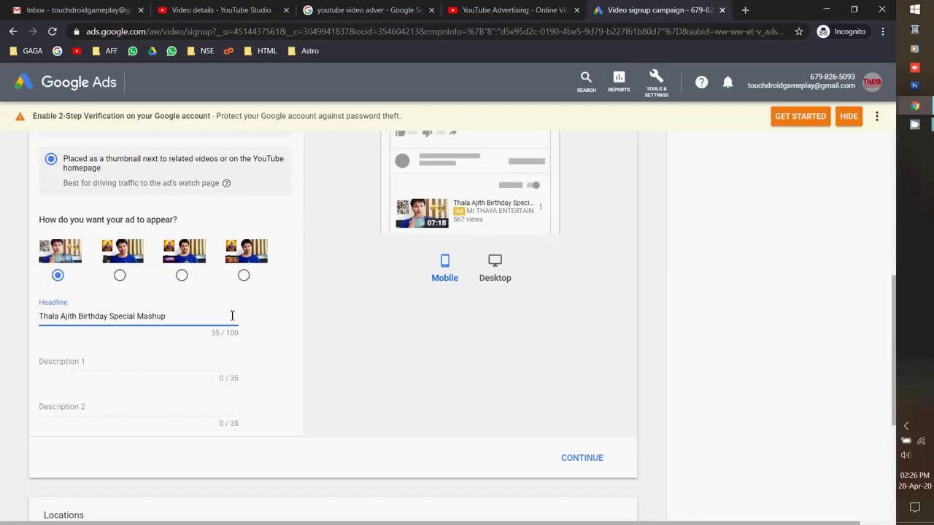
key(ctrl+a)
key(ctrl+v)
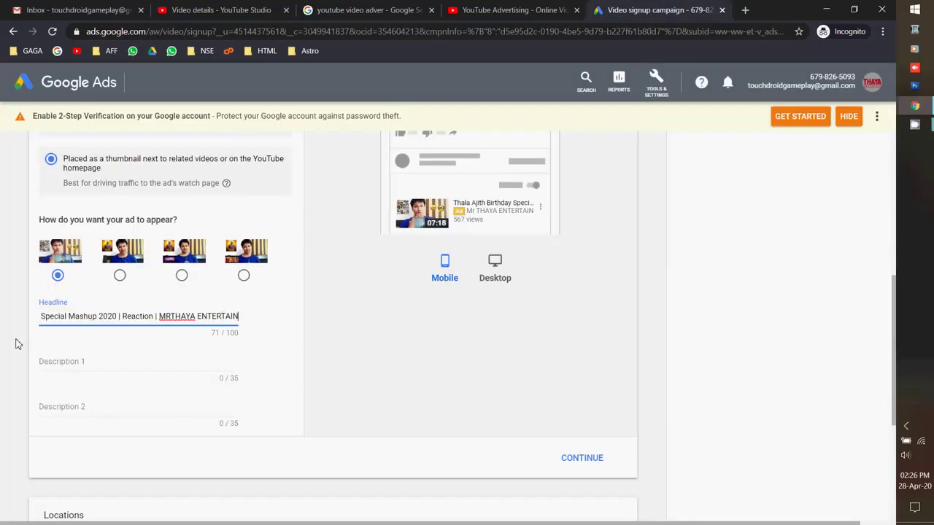
click(18, 343)
Set Description 1 to 'Tribute To Thala Ajith Kumar', trimmed to 35 characters.
click(219, 9)
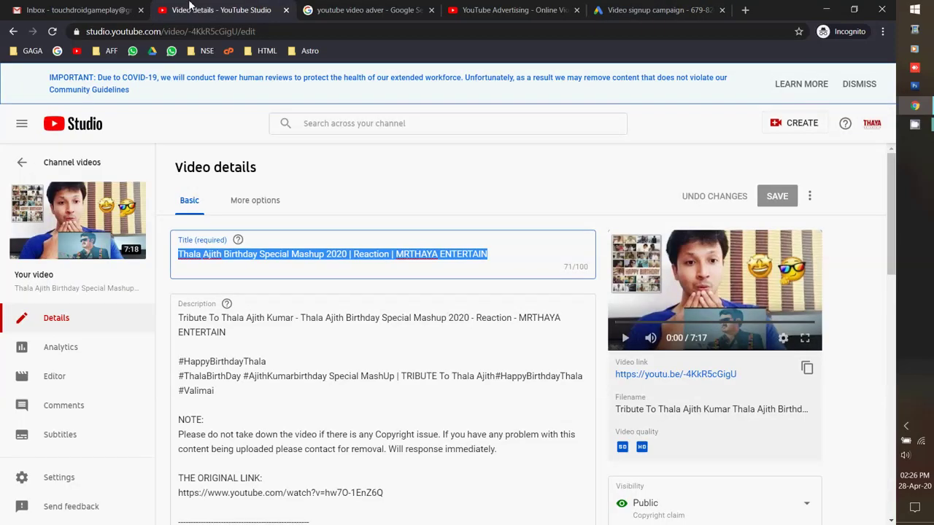
drag(227, 332, 173, 320)
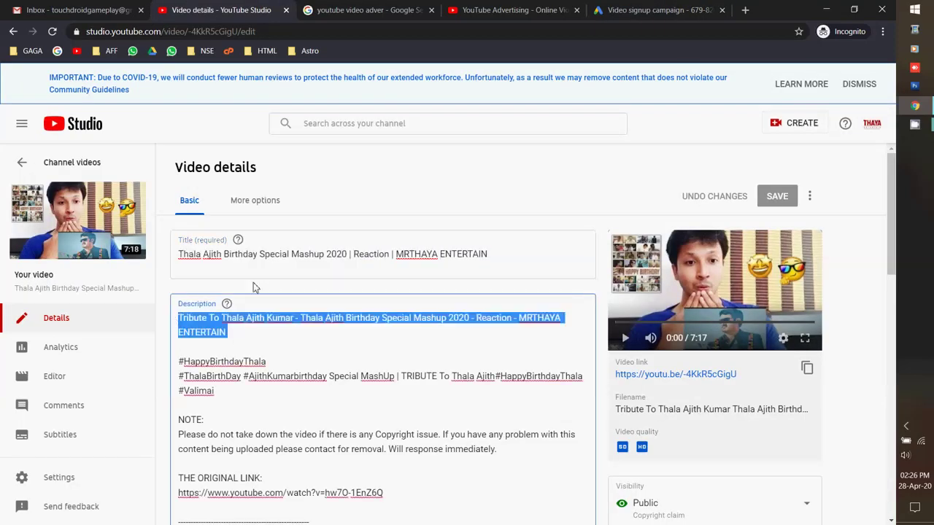
click(665, 7)
click(102, 357)
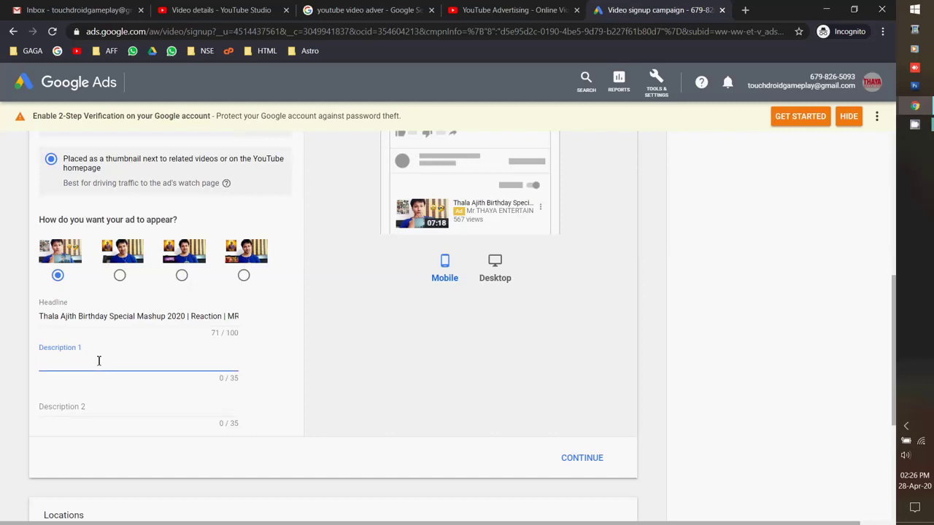
key(ctrl+v)
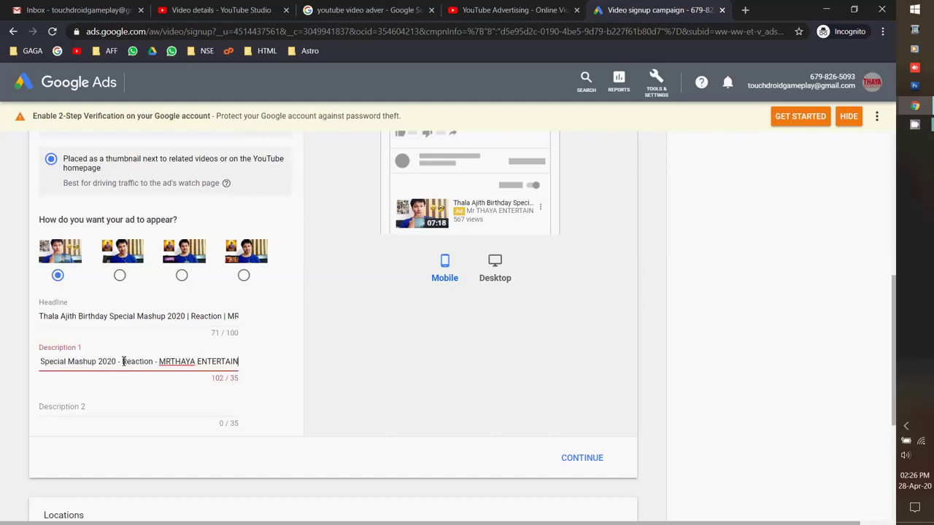
drag(123, 362, 267, 344)
key(BackSpace)
key(BackSpace)
key(BackSpace)
key(BackSpace)
key(BackSpace)
key(BackSpace)
key(BackSpace)
key(BackSpace)
key(BackSpace)
key(BackSpace)
key(BackSpace)
key(BackSpace)
key(BackSpace)
key(BackSpace)
key(BackSpace)
key(BackSpace)
key(BackSpace)
key(BackSpace)
key(BackSpace)
key(BackSpace)
key(BackSpace)
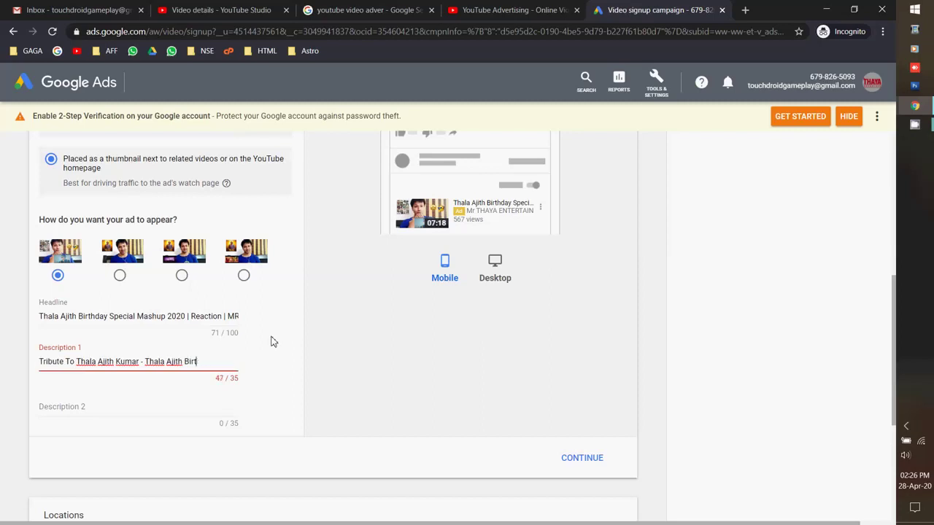
key(BackSpace)
key(BackSpace)
key(BackSpace)
key(BackSpace)
key(BackSpace)
key(BackSpace)
key(BackSpace)
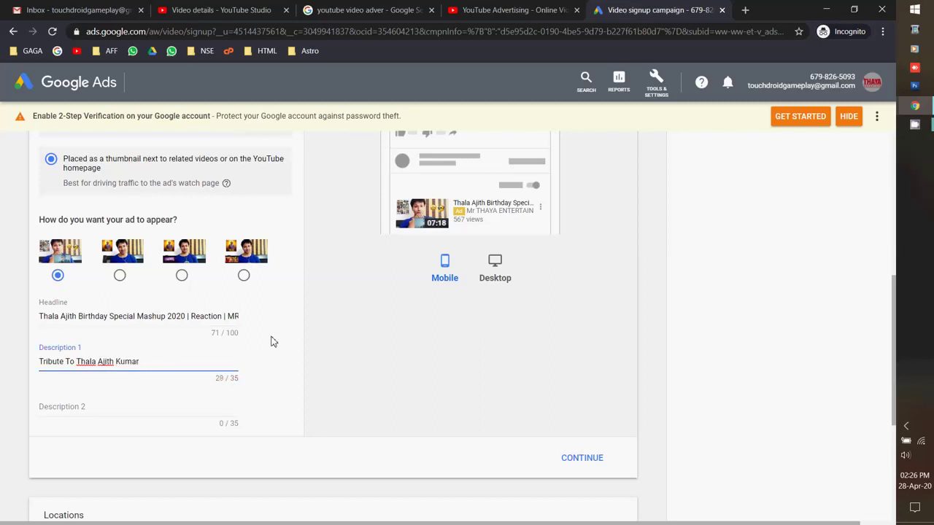
Set Description 2 to 'HappyBirthdayThala' from the video's description.
click(102, 407)
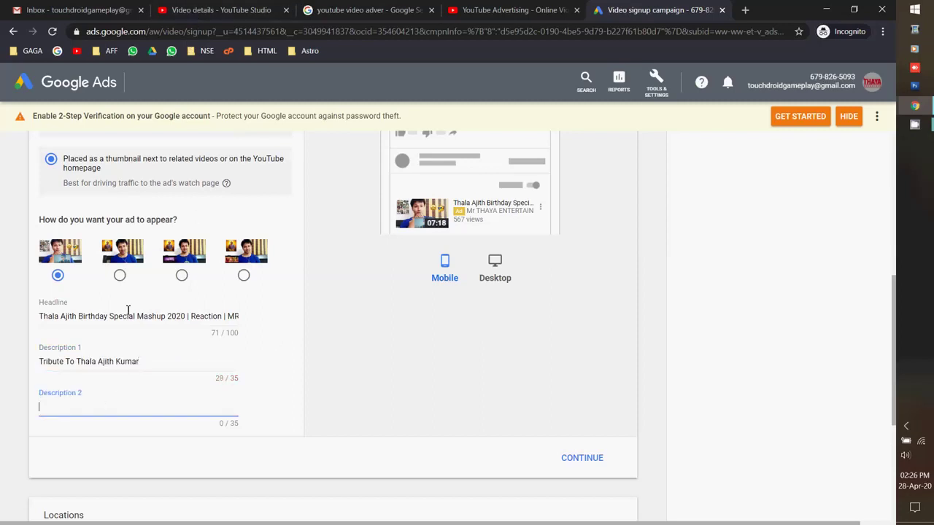
click(168, 5)
scroll(277, 341, down, 1)
drag(266, 300, 184, 301)
key(ctrl+c)
click(616, 6)
key(ctrl+v)
Check the ad's Desktop preview and confirm the video ad to continue to Locations.
scroll(1, 382, down, 1)
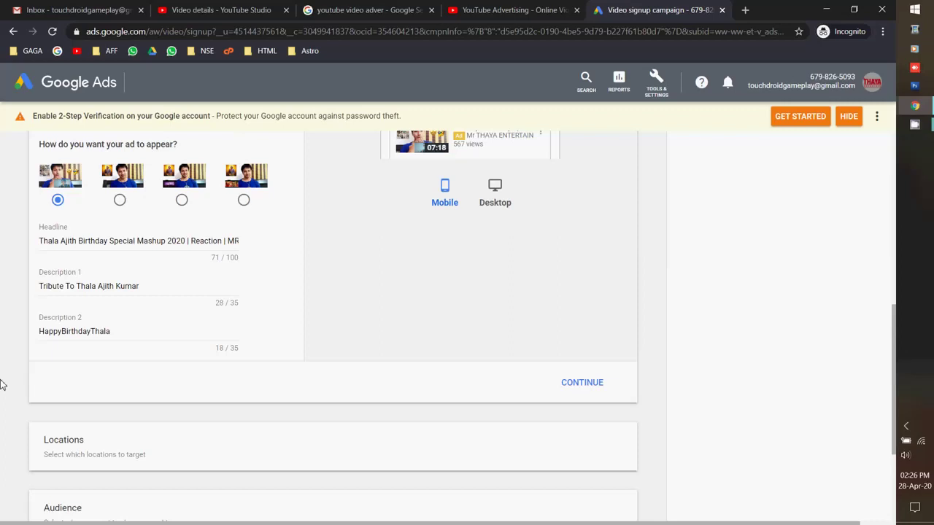
scroll(221, 382, down, 1)
scroll(346, 388, up, 4)
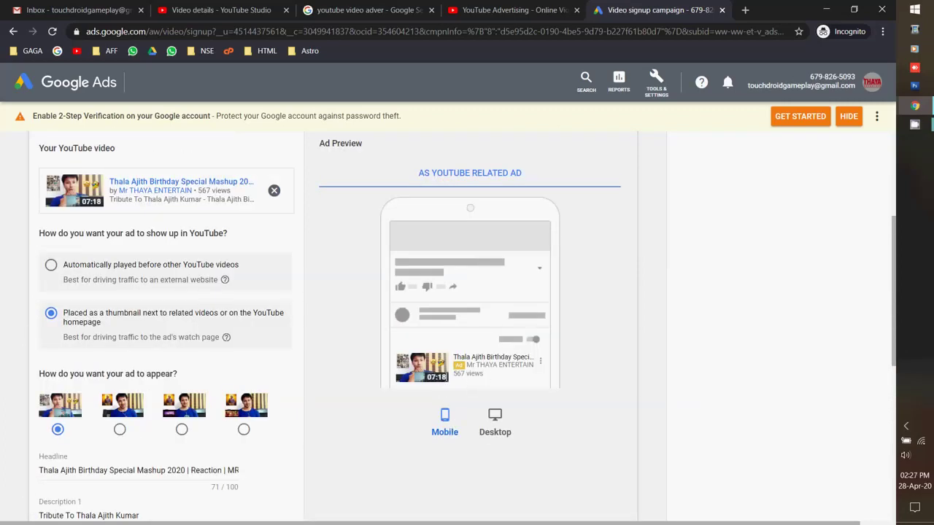
click(496, 417)
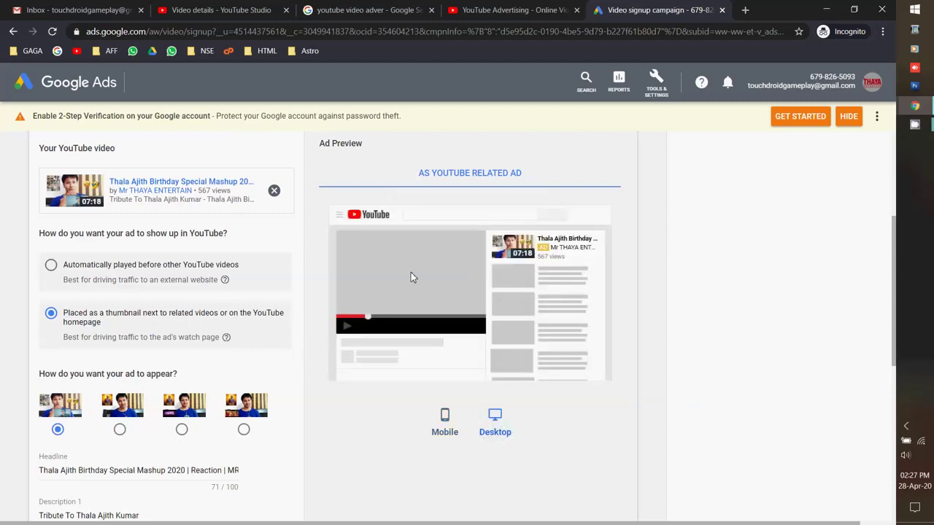
scroll(565, 374, down, 3)
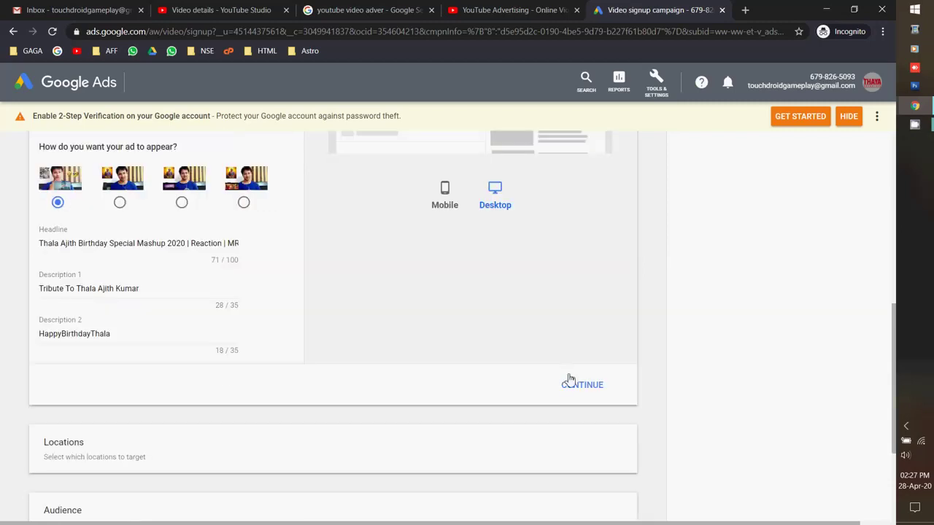
click(569, 381)
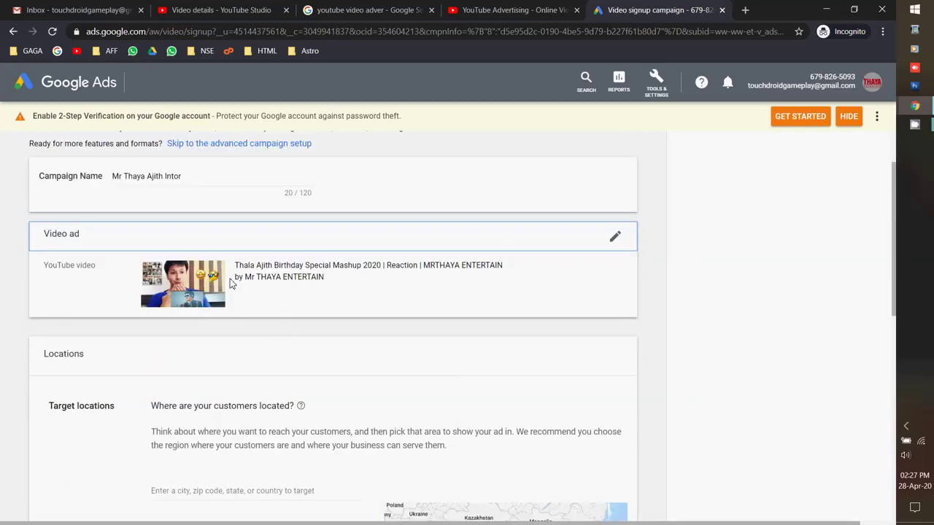
Target the campaign at the Tamil Nadu, India state.
scroll(285, 290, down, 3)
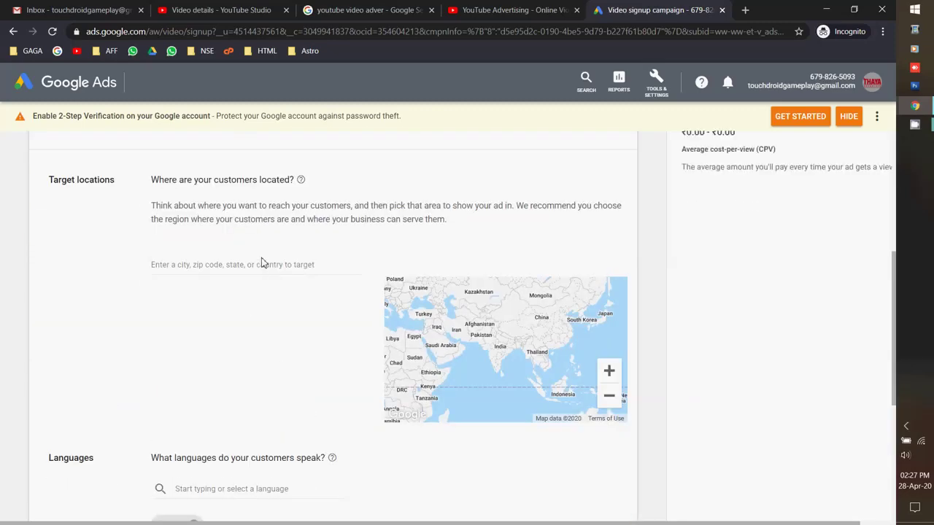
click(263, 264)
text(tamil)
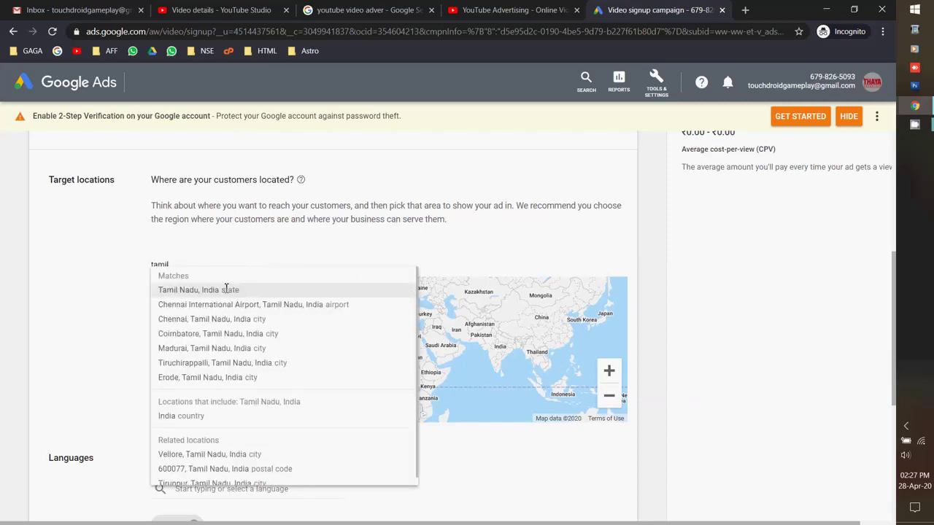
click(226, 289)
Add Tamil alongside English as campaign languages and save the Locations section.
scroll(306, 412, down, 1)
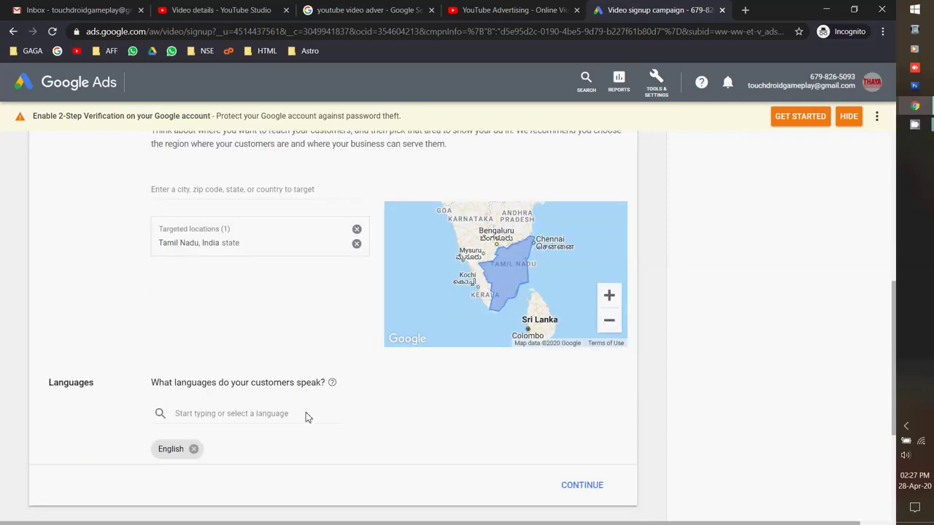
scroll(305, 412, down, 1)
click(253, 339)
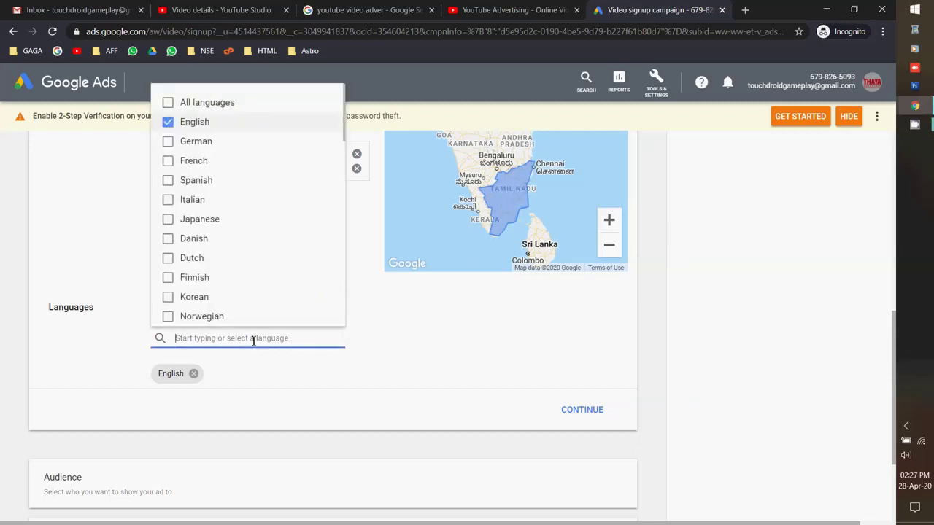
text(tami)
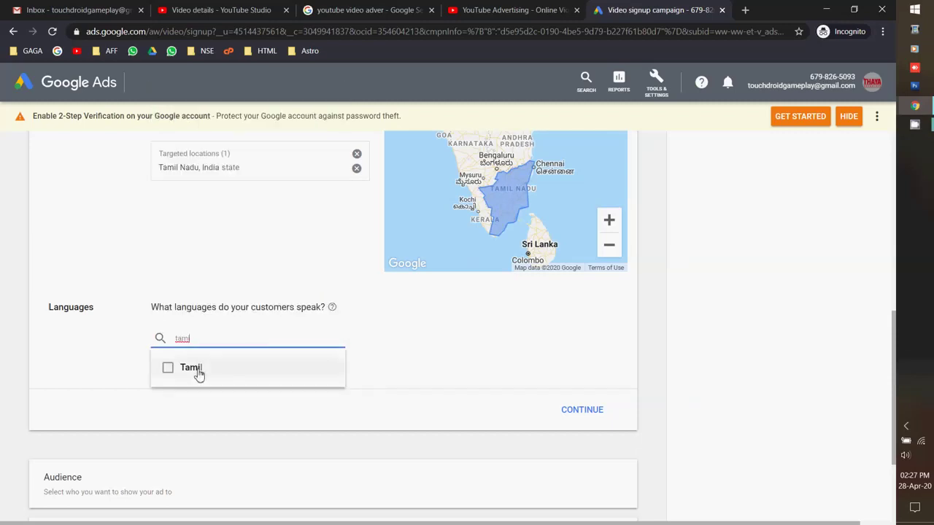
click(199, 372)
click(445, 385)
click(581, 410)
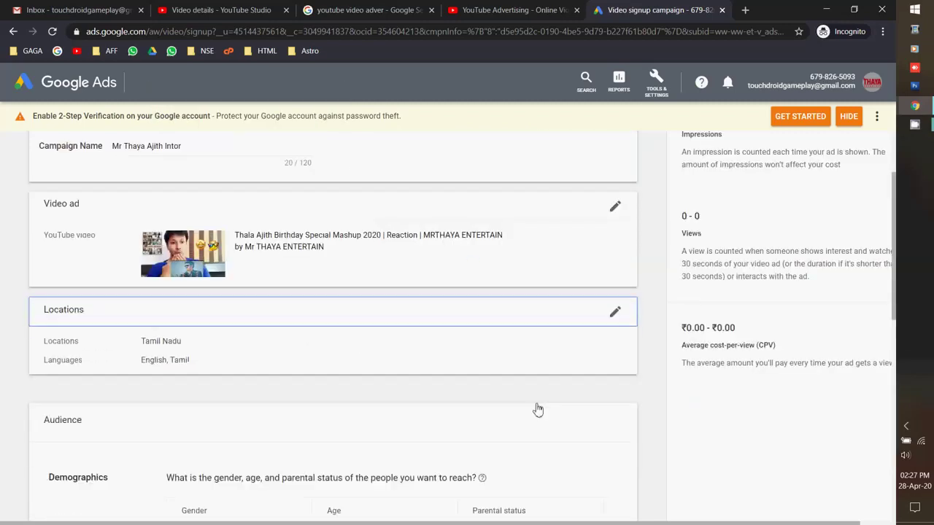
Exclude the 45-54, 55-64 and 65+ age groups, keeping 18-24, 25-34 and Unknown.
scroll(452, 350, down, 2)
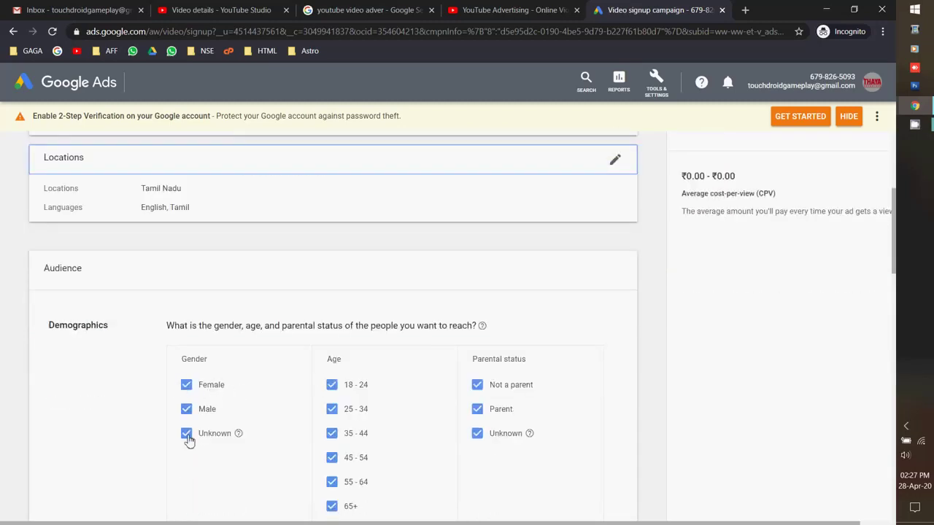
scroll(188, 440, down, 1)
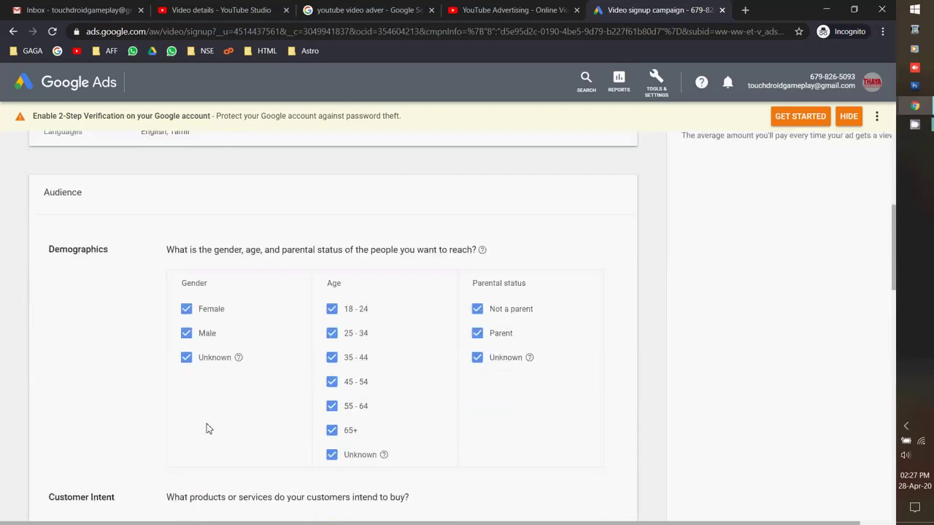
click(331, 455)
click(332, 454)
click(331, 430)
click(332, 406)
click(331, 381)
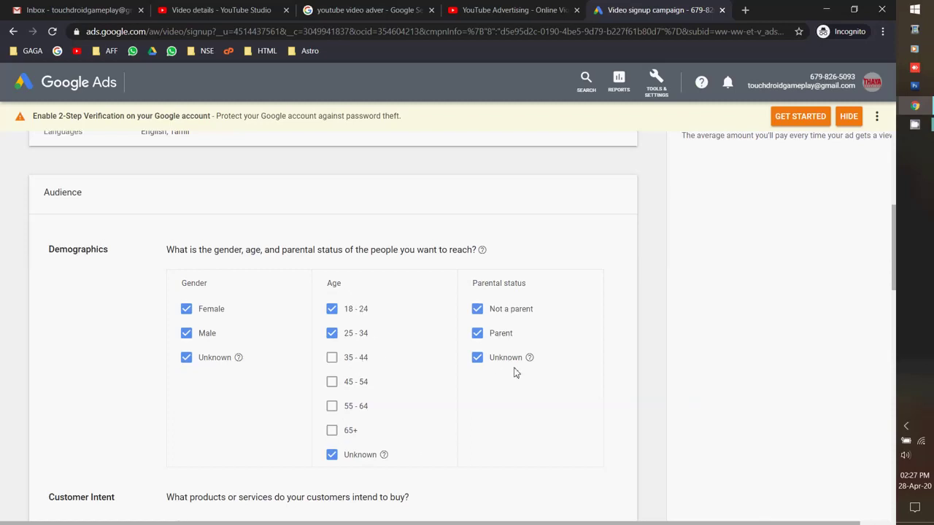
scroll(515, 372, down, 2)
scroll(515, 372, down, 1)
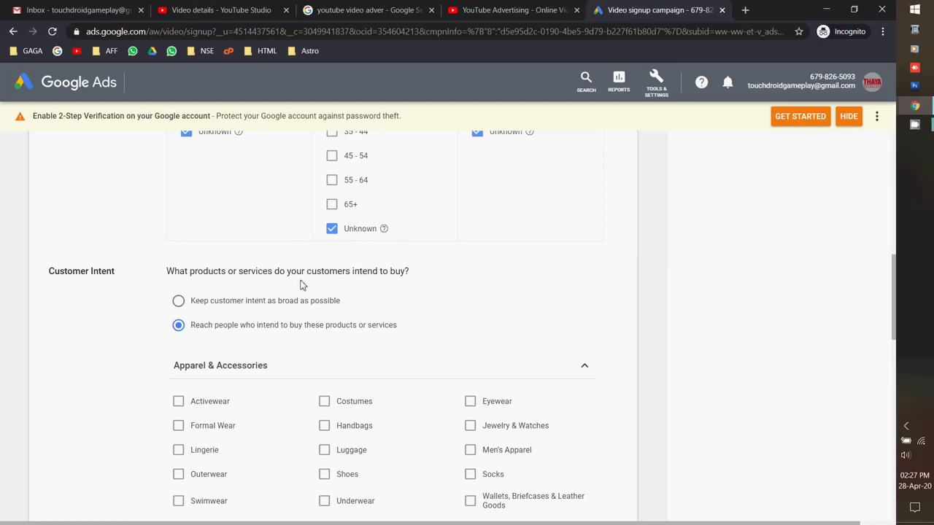
Review the Apparel & Accessories and Media intent categories, leaving any customer intent, then select the daily budget.
scroll(389, 339, down, 1)
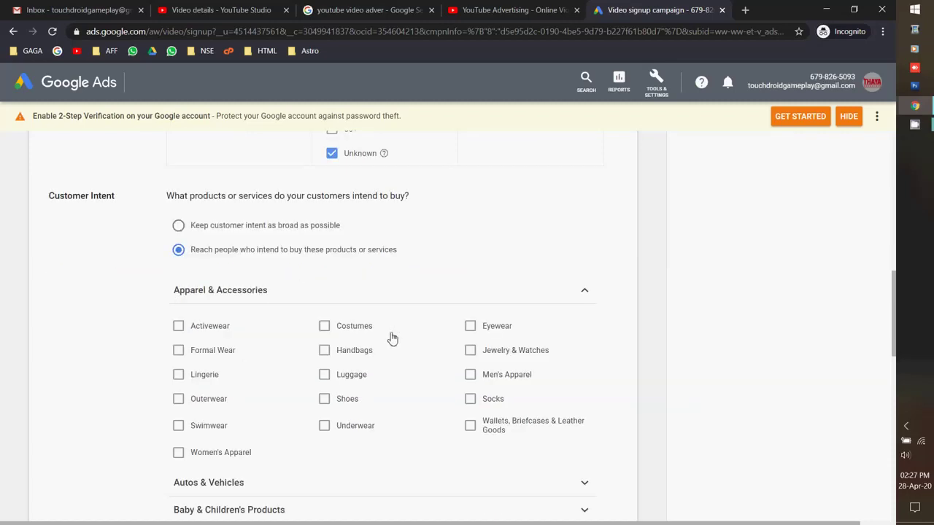
scroll(569, 297, down, 1)
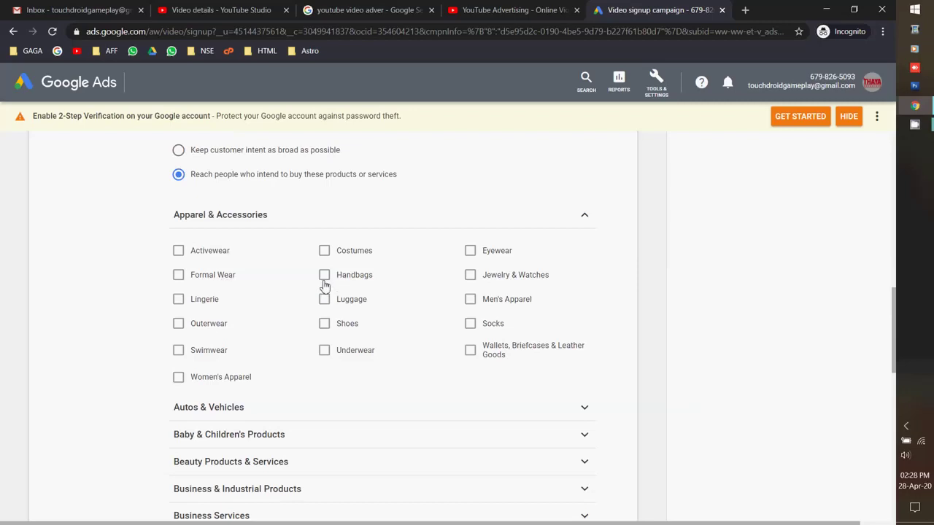
click(579, 217)
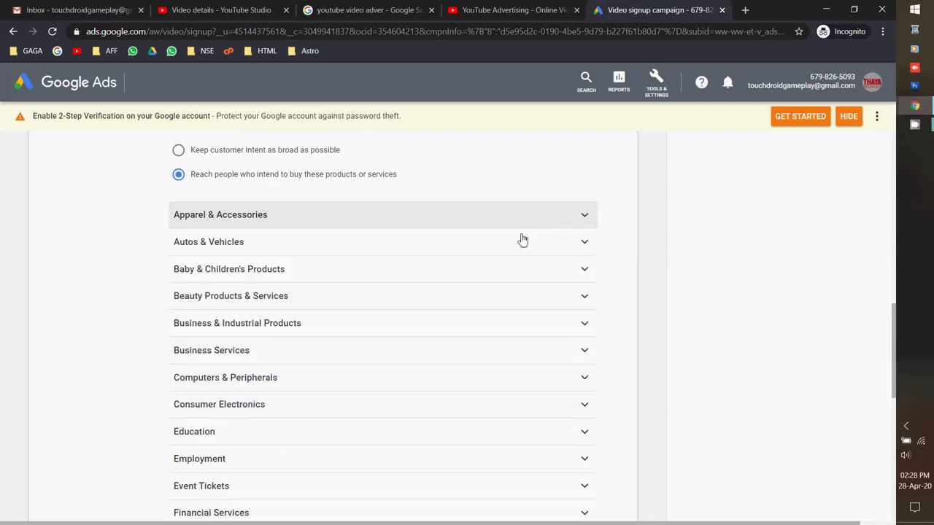
scroll(522, 239, down, 2)
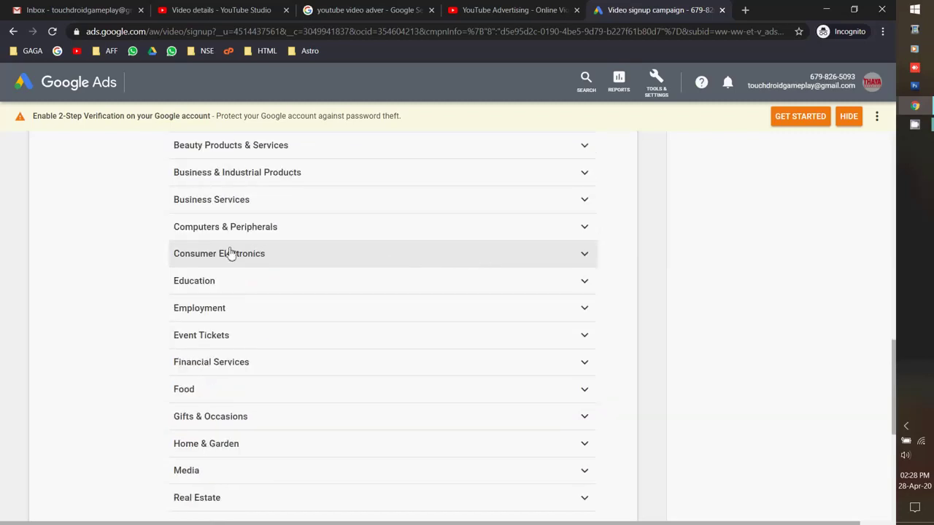
scroll(160, 222, down, 3)
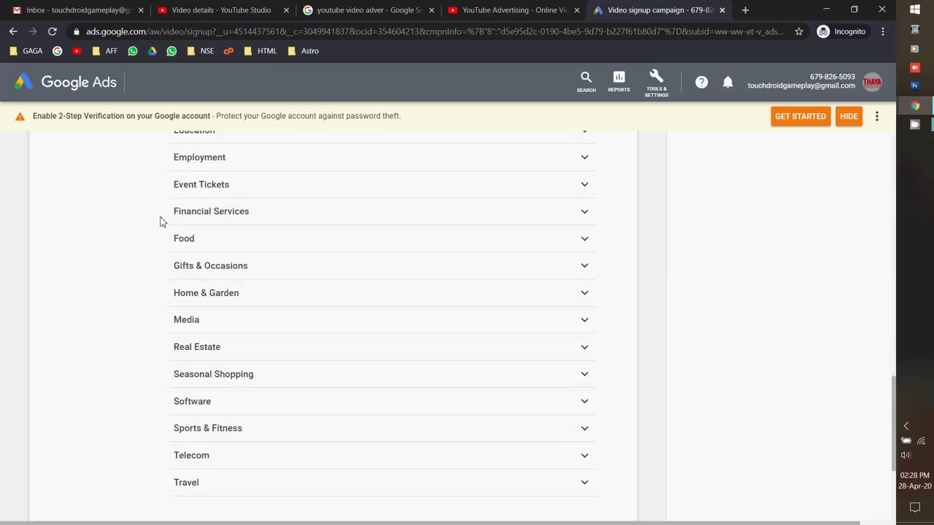
click(595, 249)
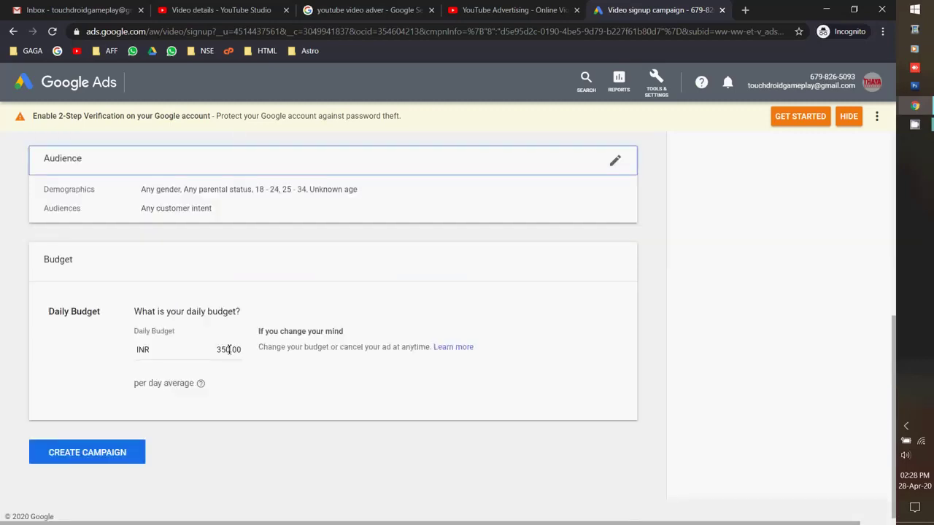
click(210, 349)
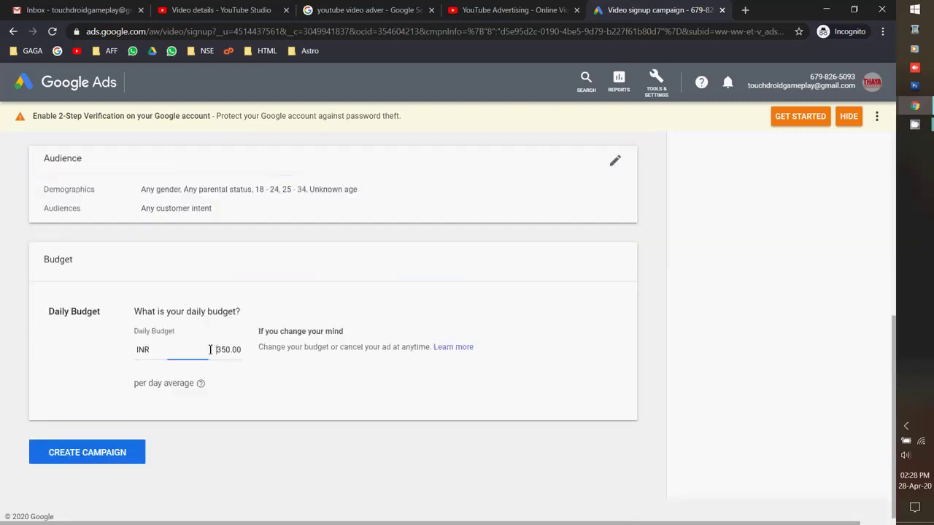
Lower the daily budget from ₹350.00 to ₹10.00 and create the campaign.
text(10)
click(241, 384)
scroll(302, 477, up, 1)
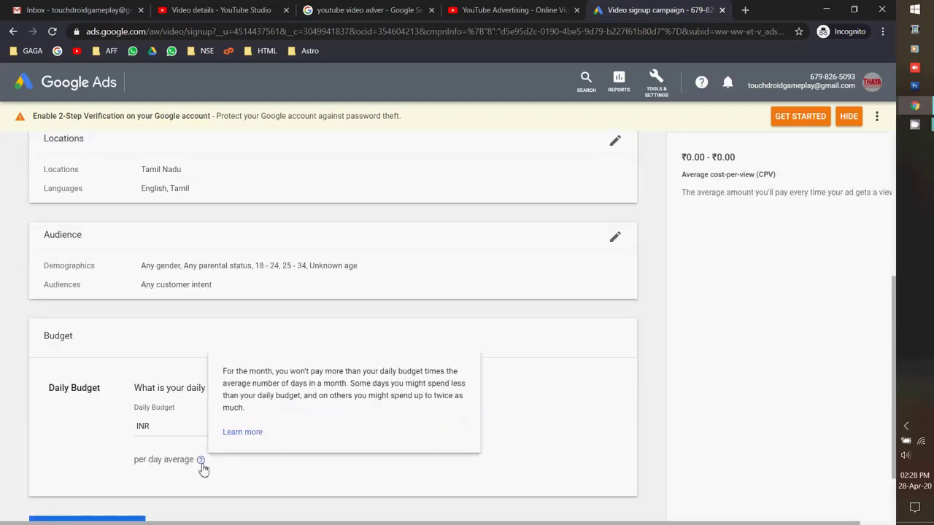
scroll(95, 448, down, 1)
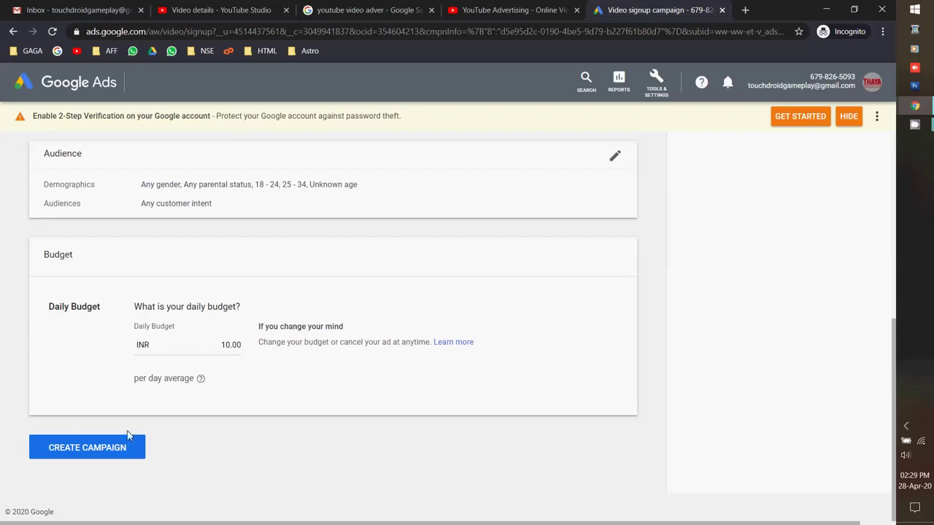
click(102, 450)
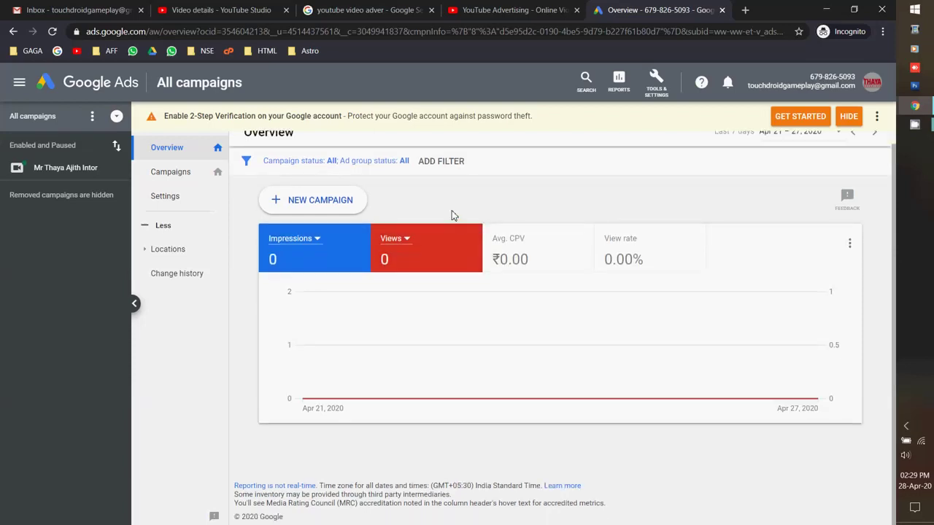
Open the new video campaign and look through its keywords, ad groups, ads and videos.
click(172, 180)
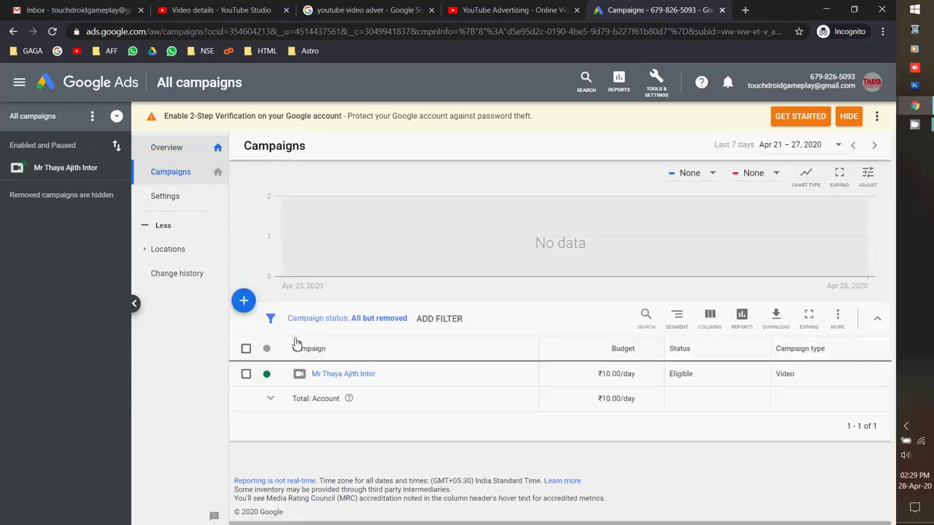
click(317, 378)
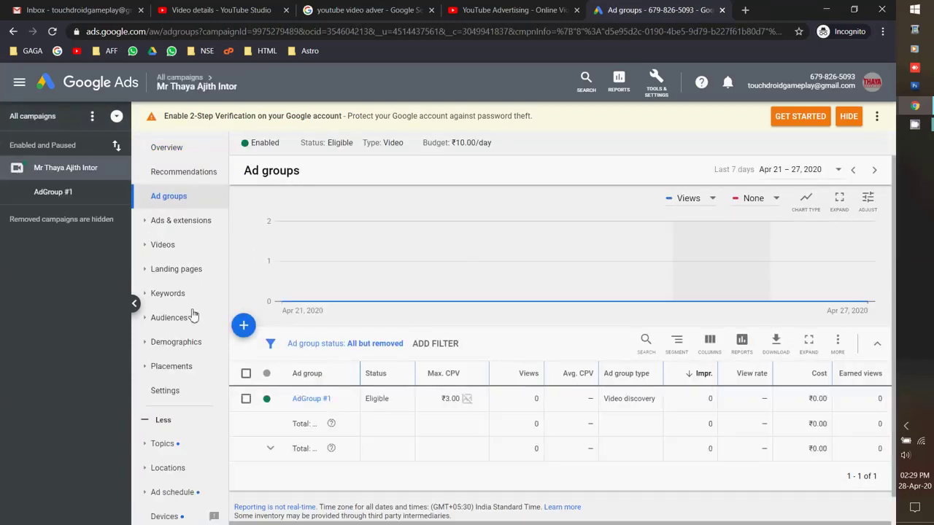
click(185, 297)
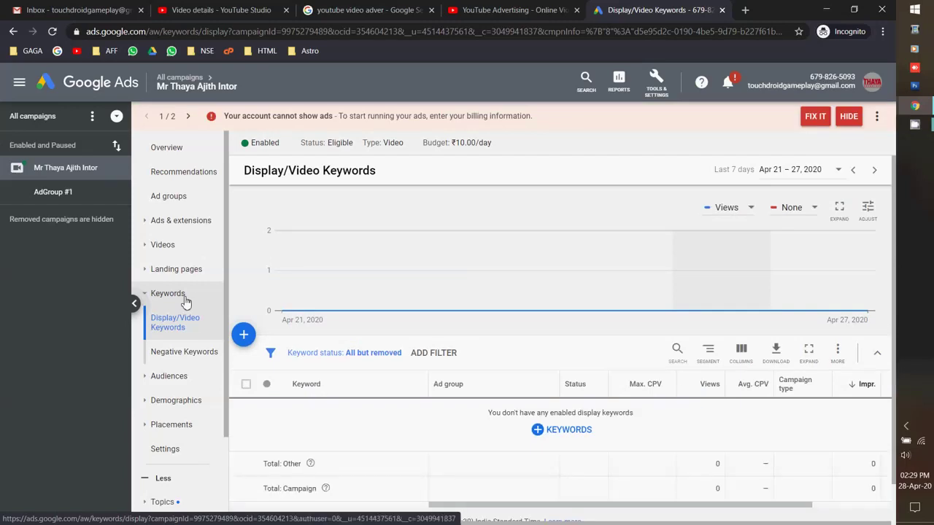
click(187, 202)
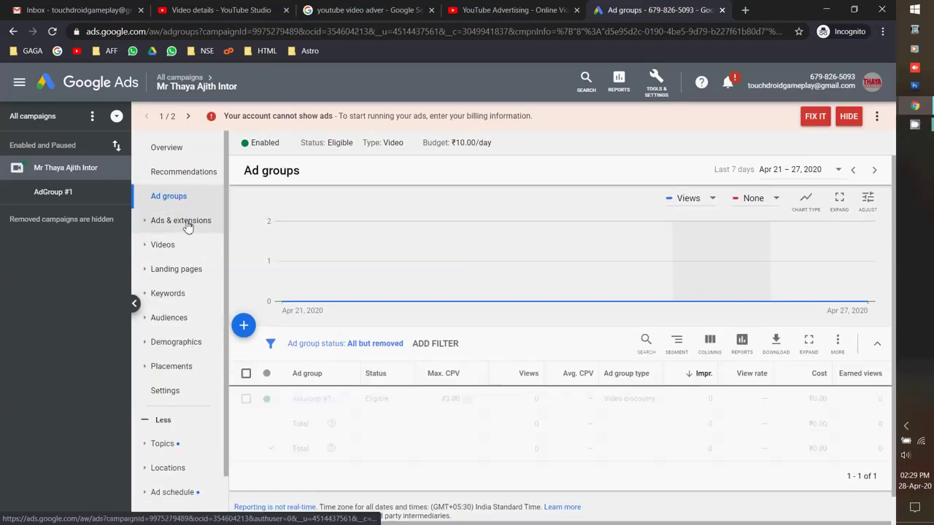
click(187, 224)
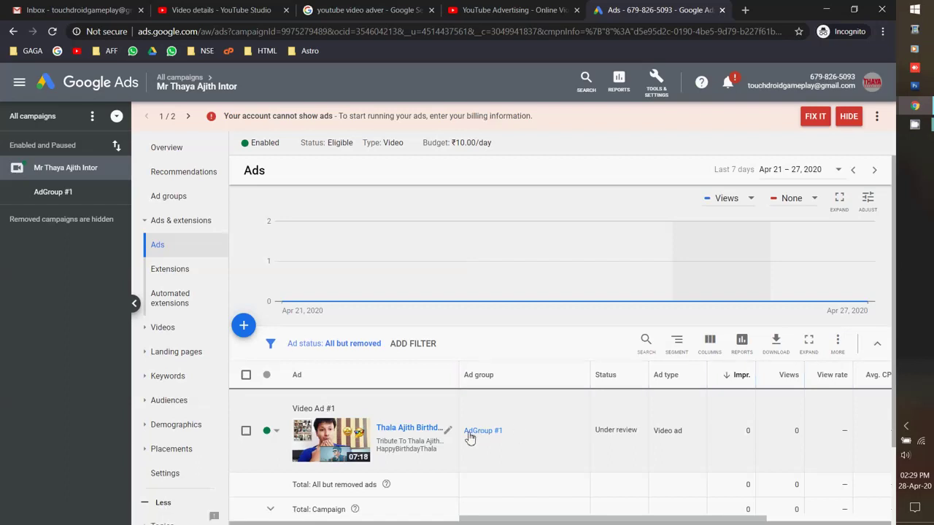
click(181, 337)
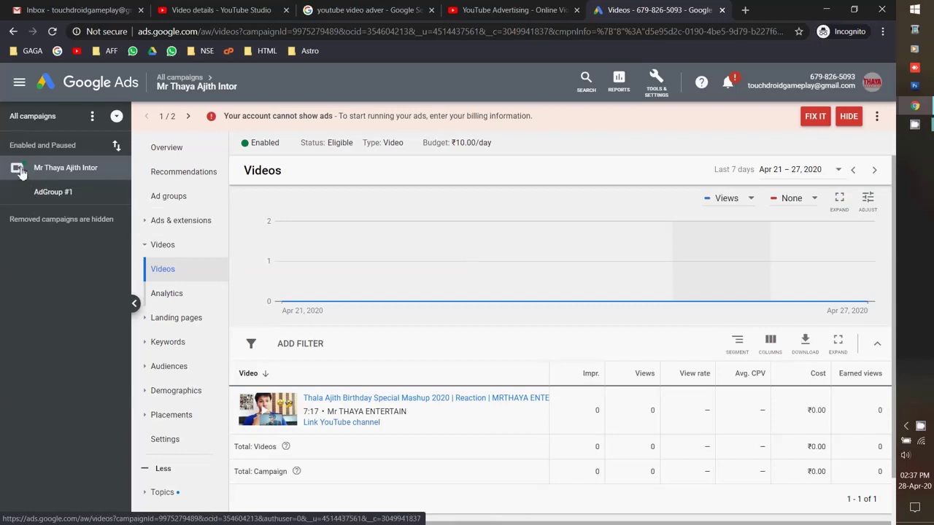
Start adding Display/Video keywords to the campaign.
click(16, 168)
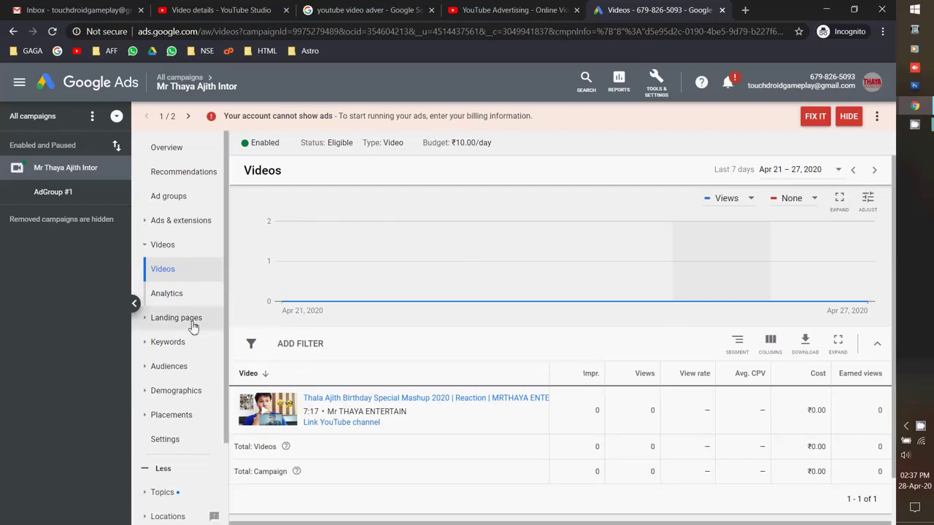
click(179, 340)
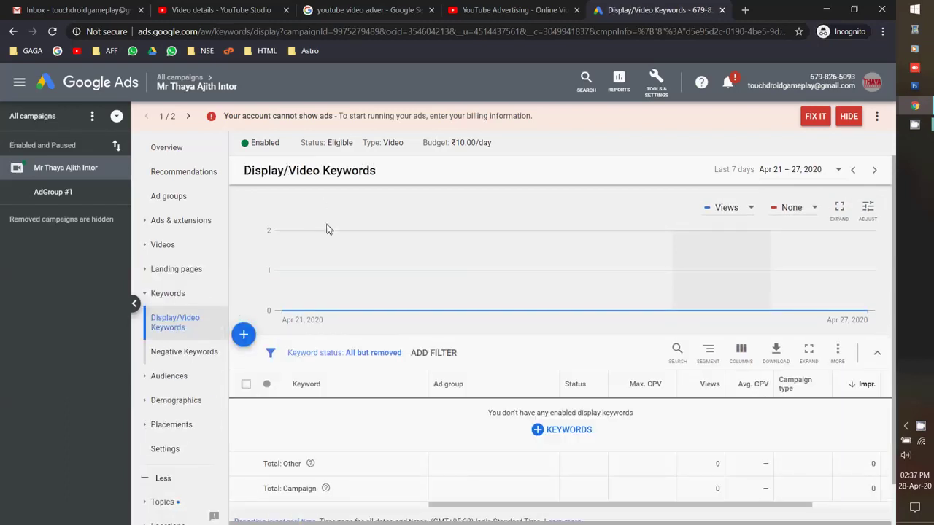
click(536, 397)
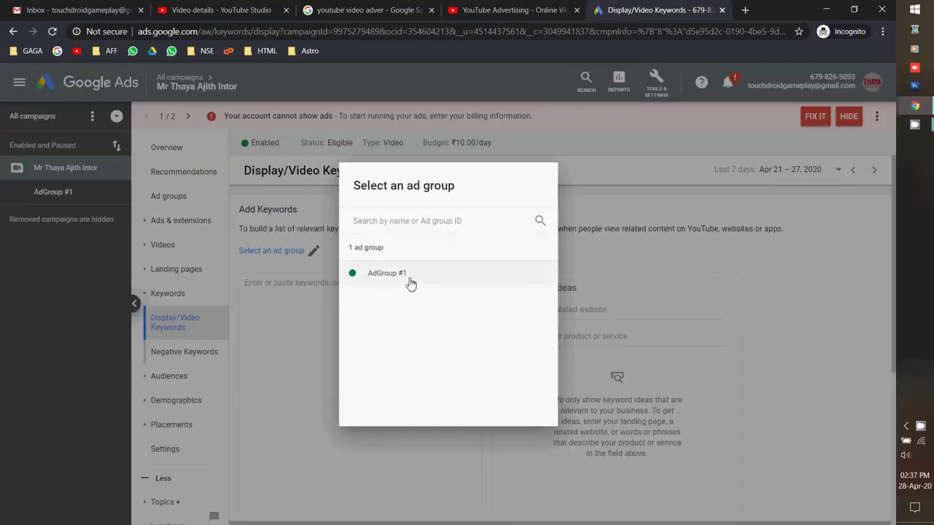
Choose AdGroup #1 and paste the video's link into the related website field.
click(398, 274)
scroll(357, 314, down, 1)
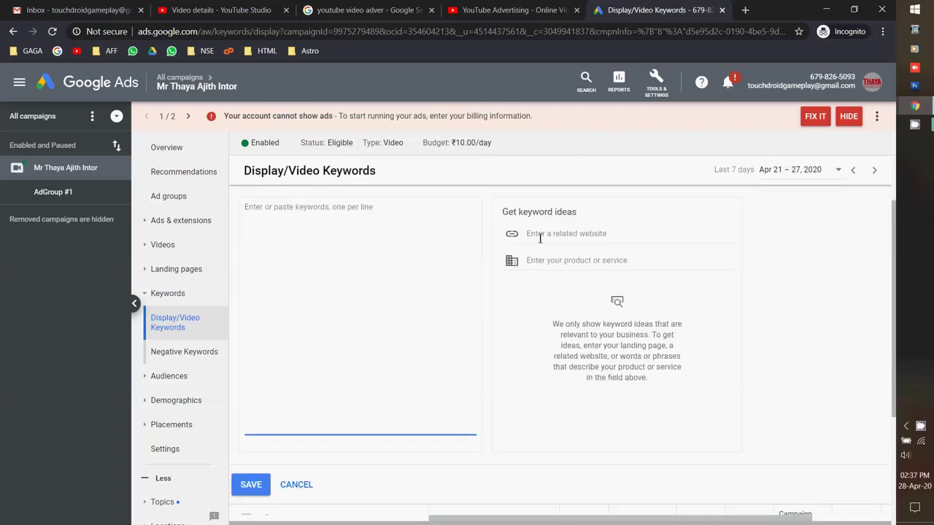
click(203, 15)
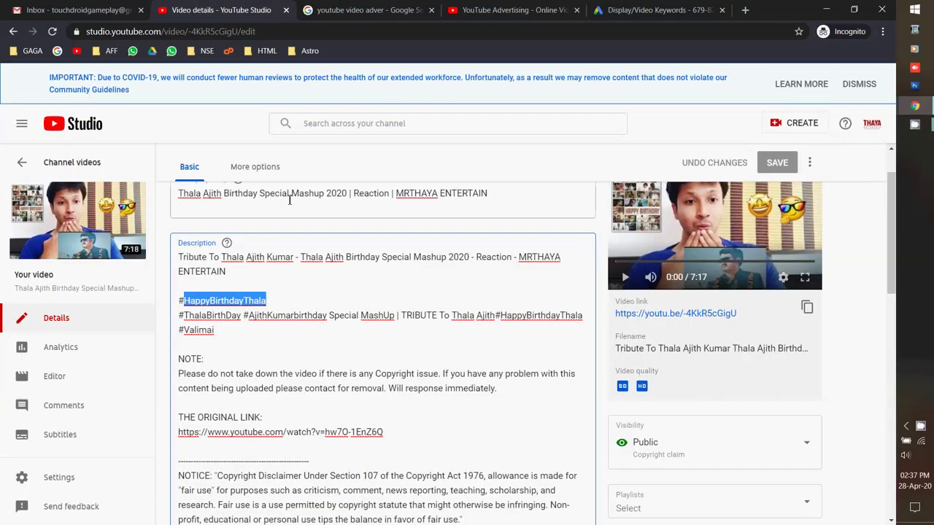
click(806, 307)
click(517, 9)
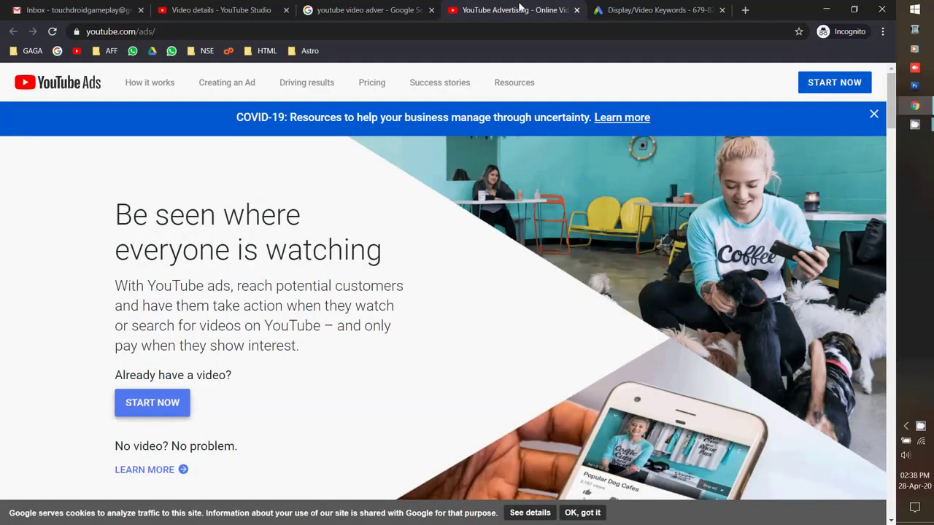
click(665, 10)
right_click(562, 233)
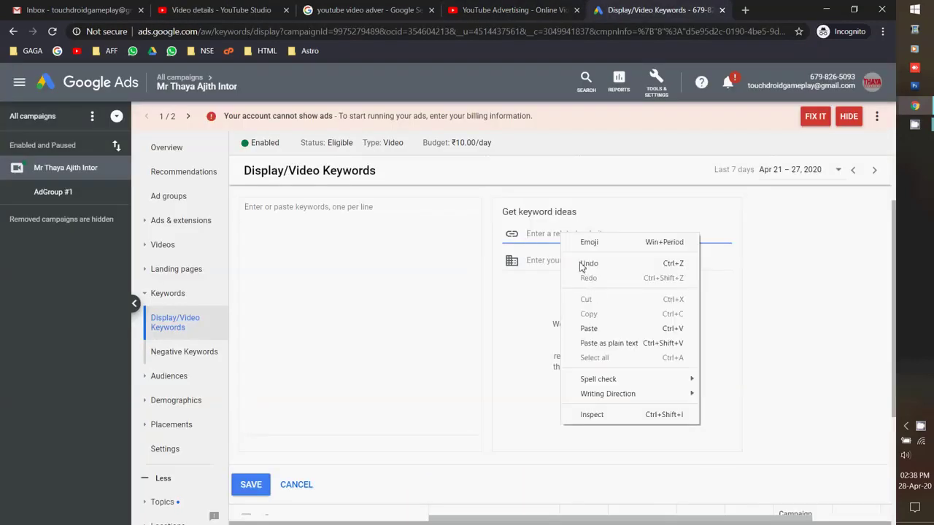
click(588, 325)
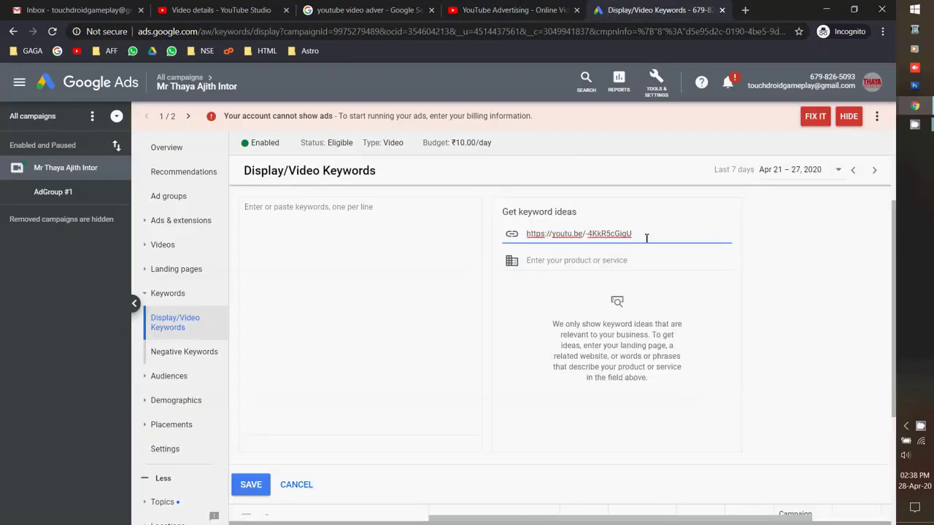
Get keyword ideas for the video link and add all of them to the keyword list.
click(636, 260)
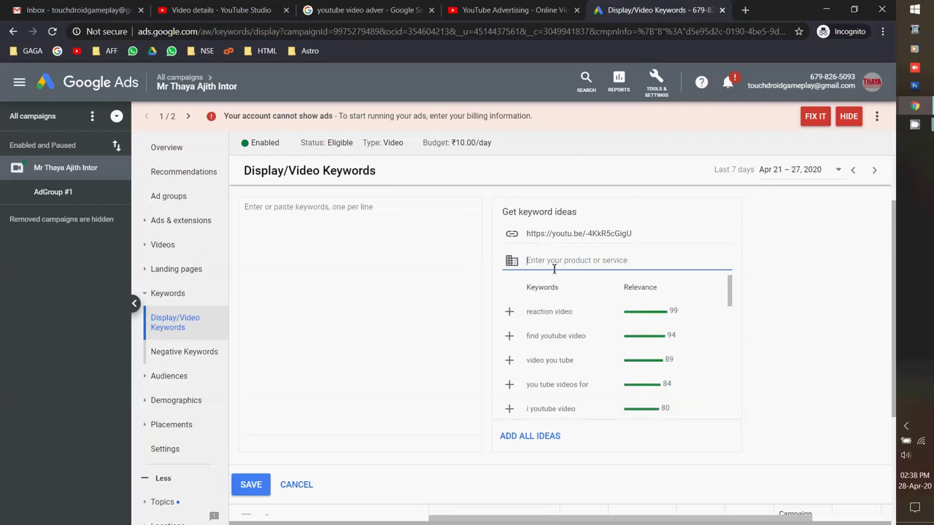
scroll(632, 337, down, 1)
scroll(632, 338, down, 8)
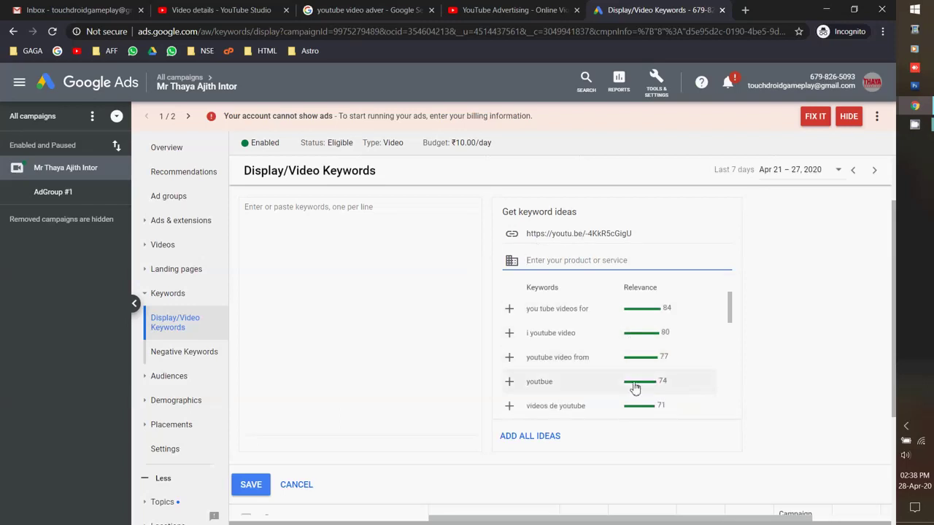
scroll(626, 370, up, 2)
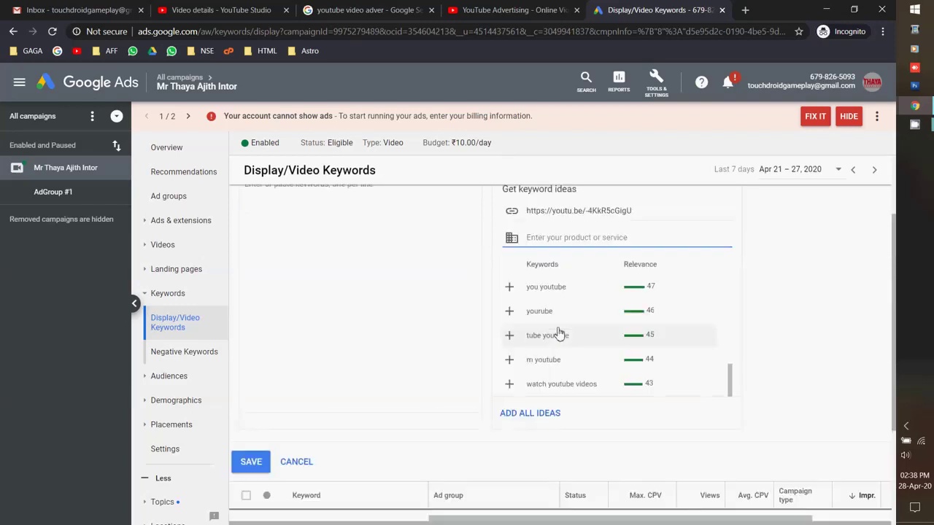
click(516, 413)
scroll(309, 244, down, 2)
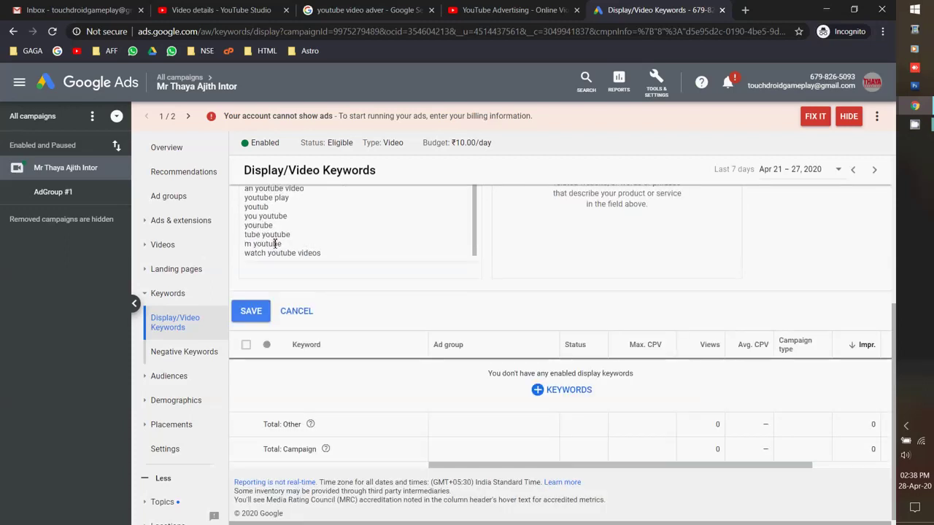
scroll(308, 301, up, 3)
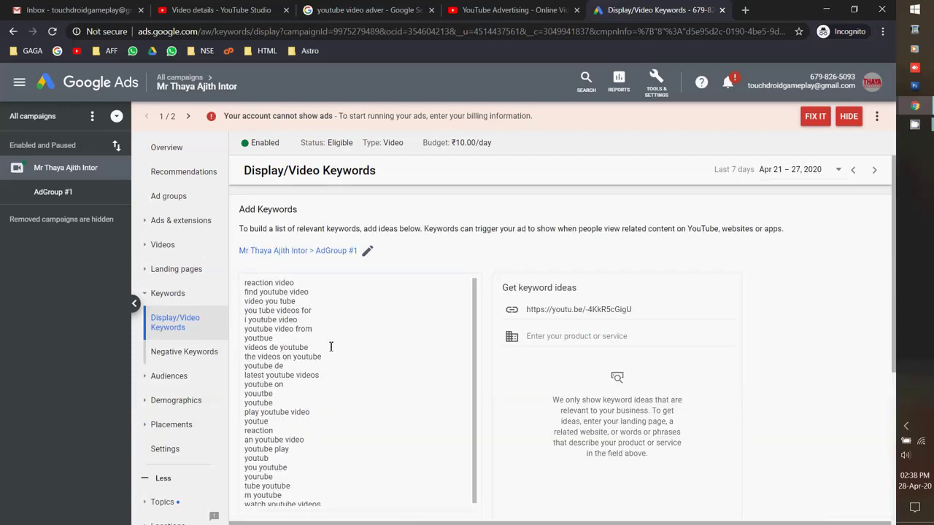
Open keywordtool.io from the bookmarks in a new incognito tab, then return to YouTube Studio.
click(744, 10)
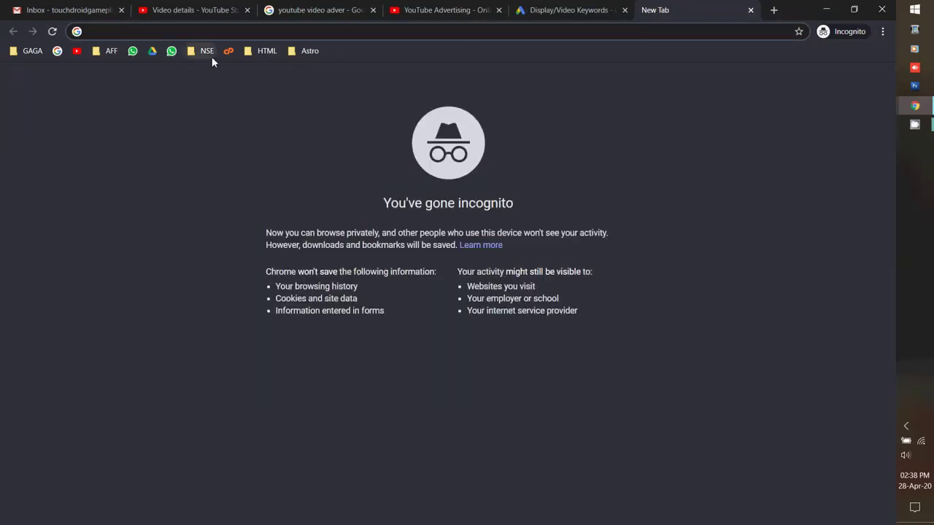
click(264, 51)
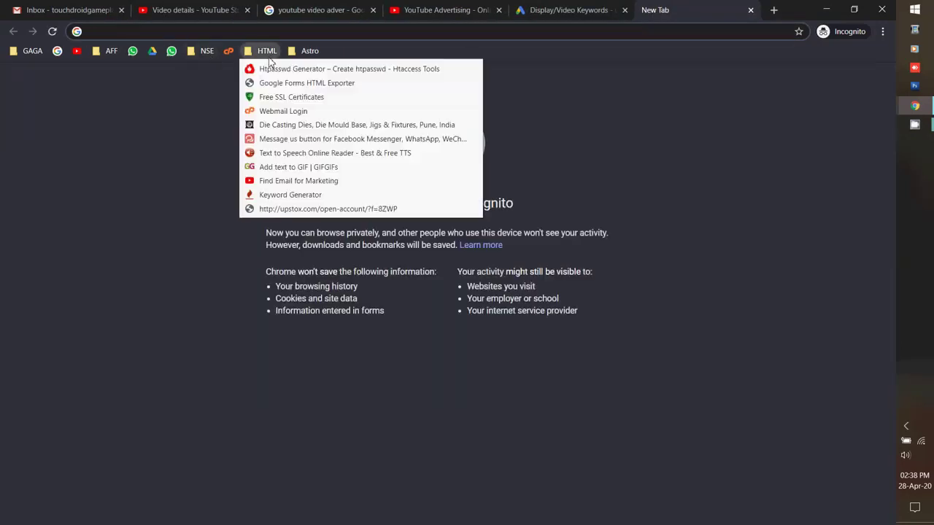
click(290, 195)
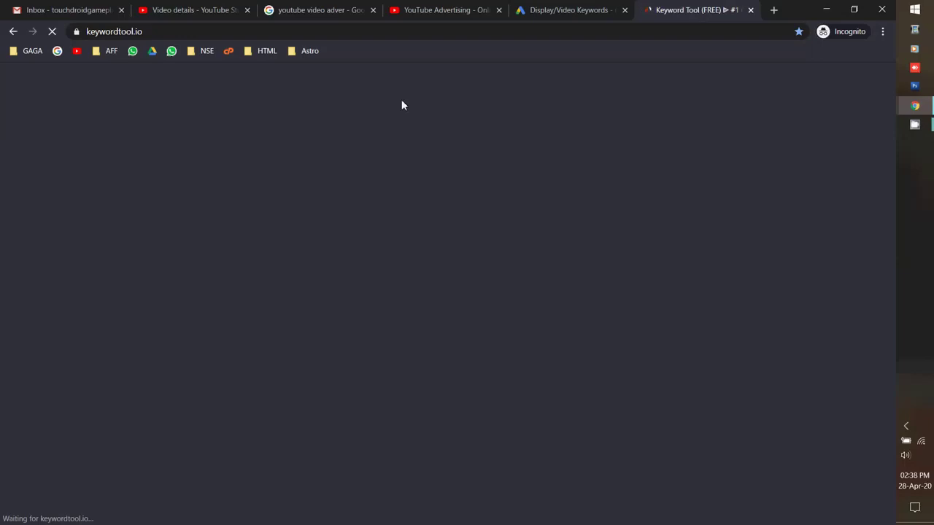
click(446, 9)
click(211, 14)
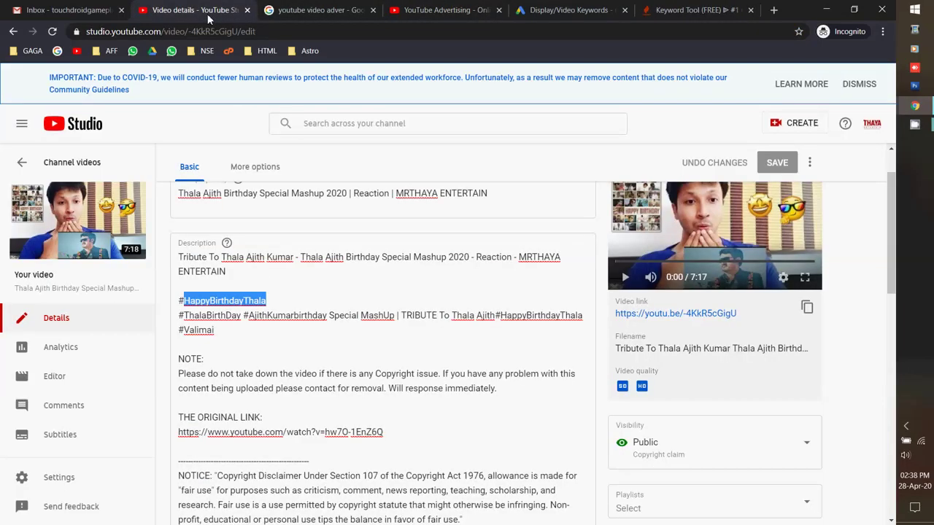
Copy the comma-separated keyword lines at the end of the video description, then return to Google Ads.
scroll(302, 182, down, 15)
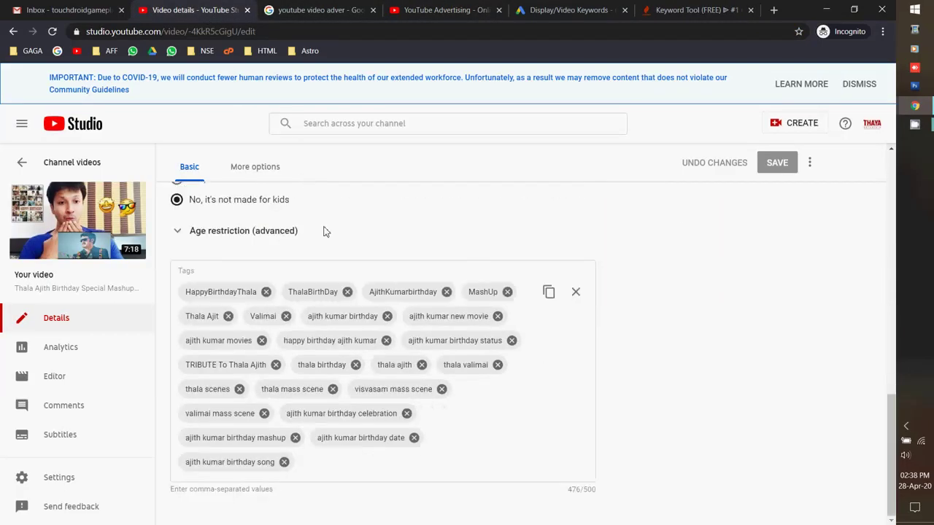
scroll(521, 273, up, 10)
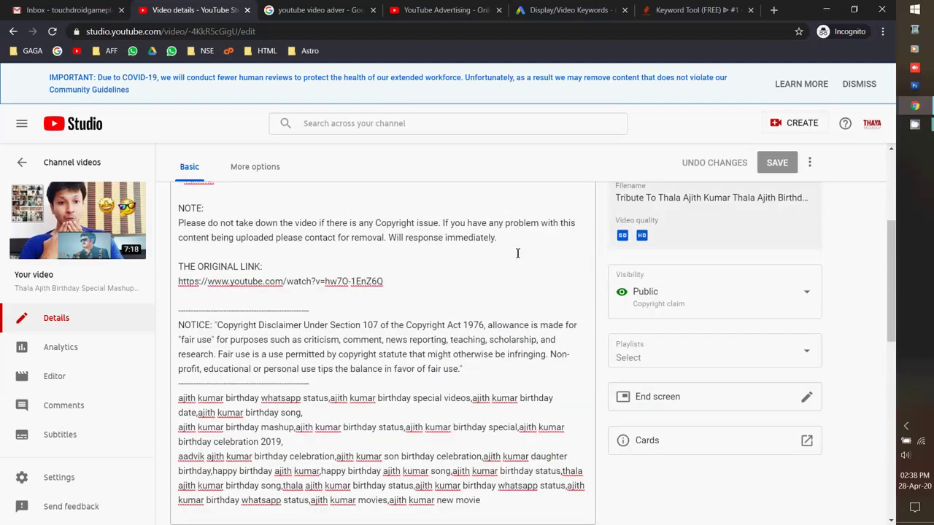
scroll(511, 261, down, 1)
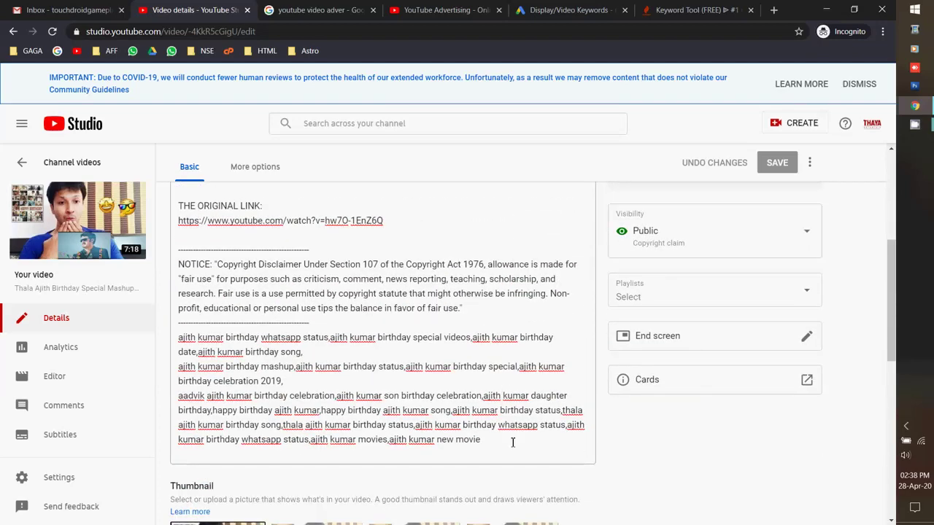
drag(513, 441, 182, 337)
right_click(181, 336)
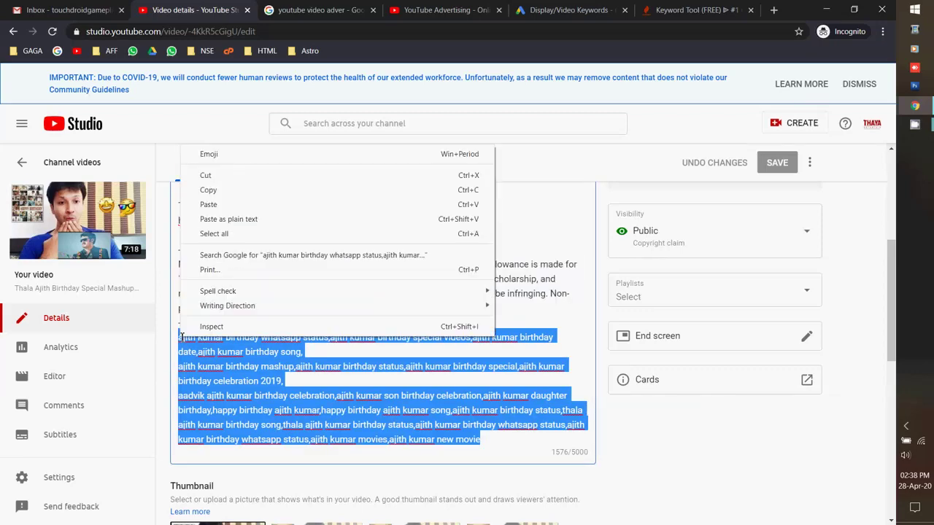
click(210, 190)
click(566, 10)
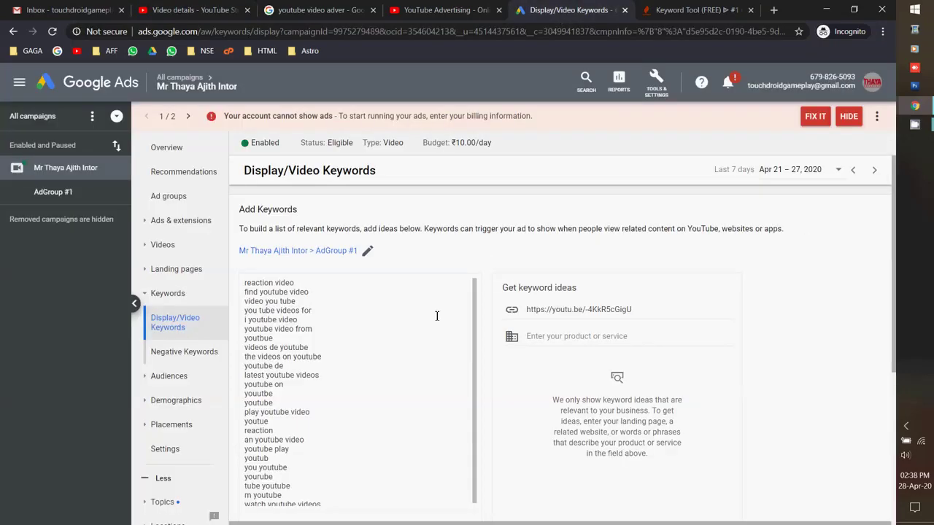
Save AdGroup #1's suggested keywords and start a new batch of keywords.
scroll(432, 358, down, 3)
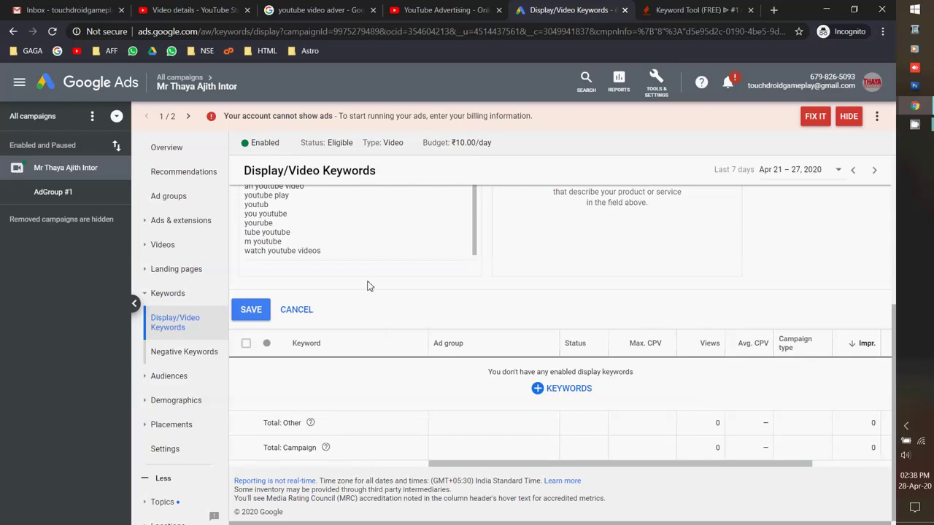
scroll(496, 292, up, 3)
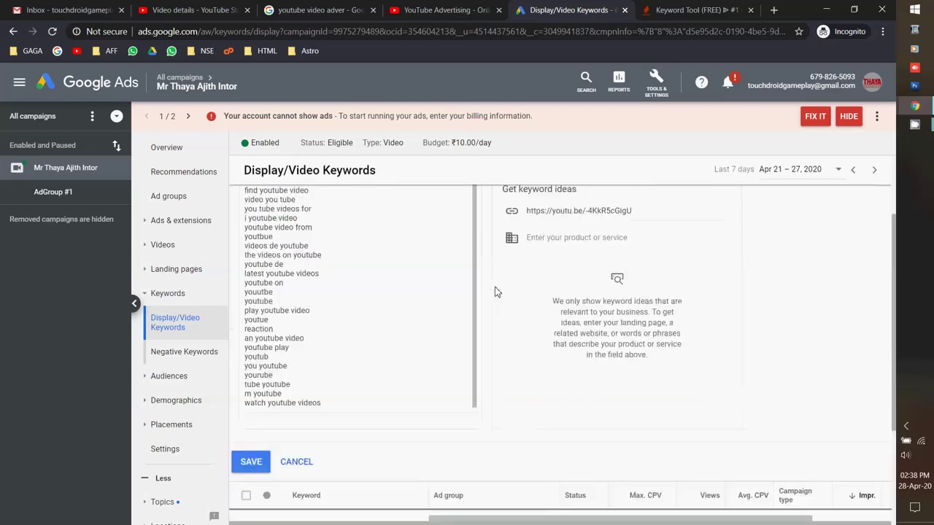
scroll(482, 284, down, 2)
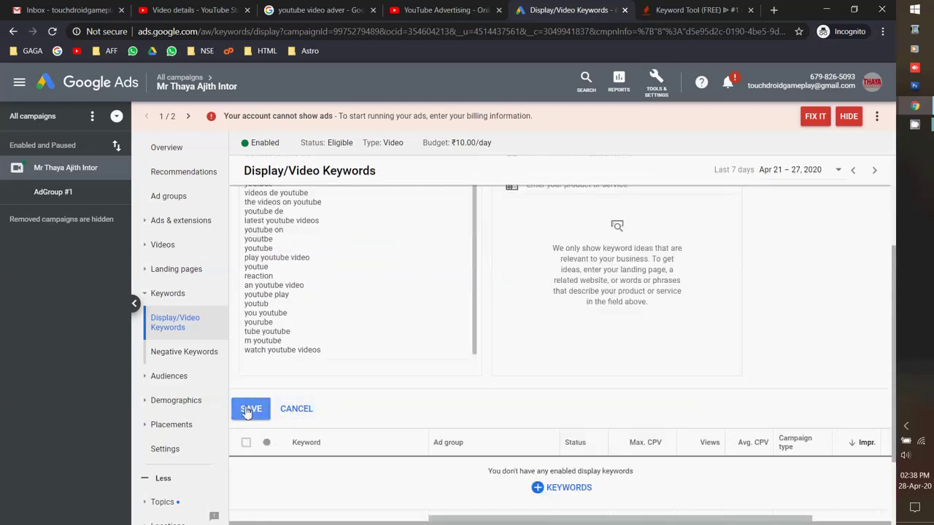
scroll(296, 385, up, 1)
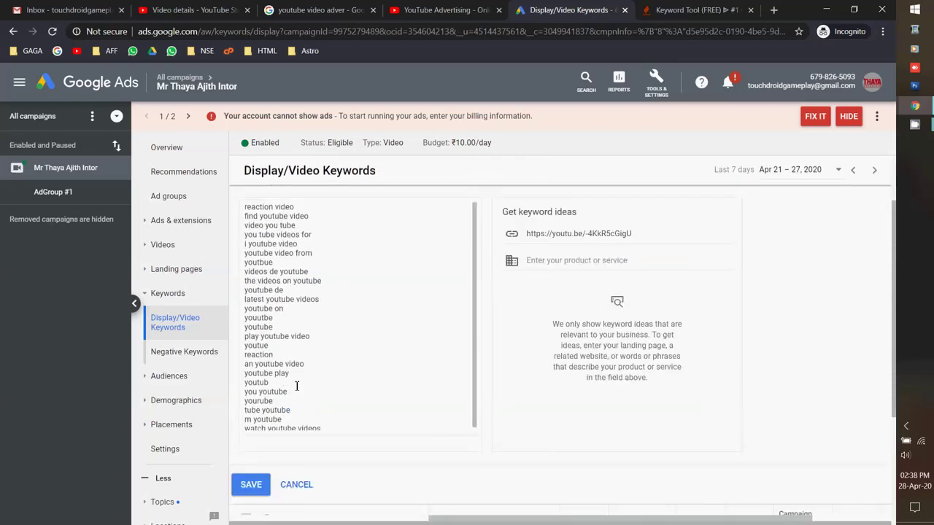
click(248, 485)
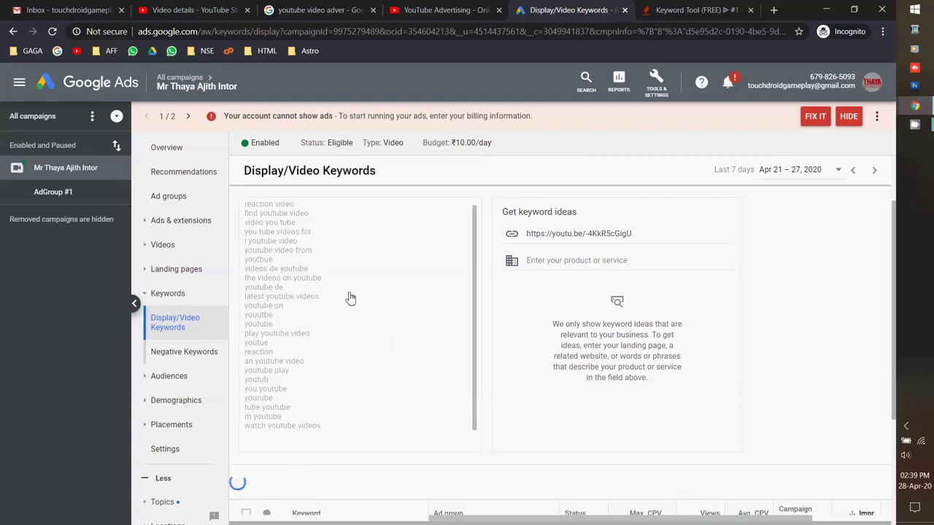
click(245, 337)
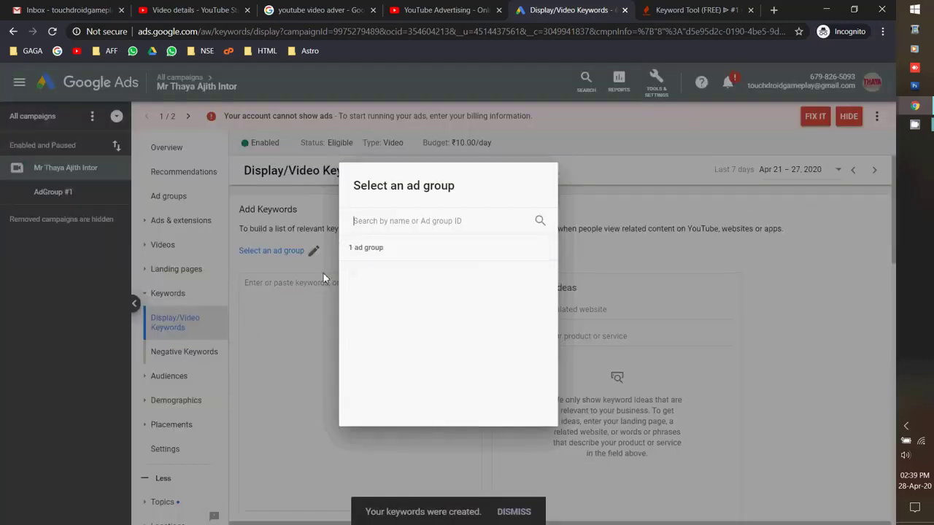
Paste the description keywords into AdGroup #1 and save, which fails with the 80-character error.
click(374, 277)
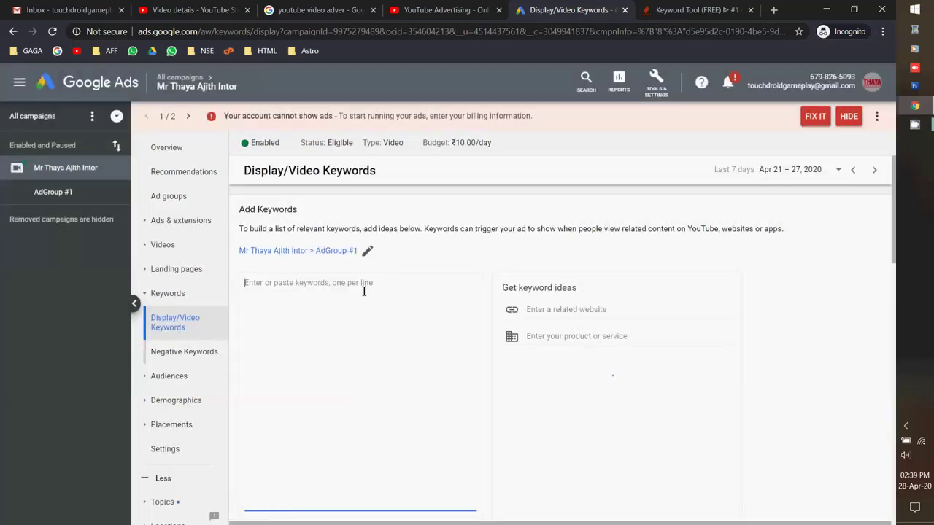
key(ctrl+v)
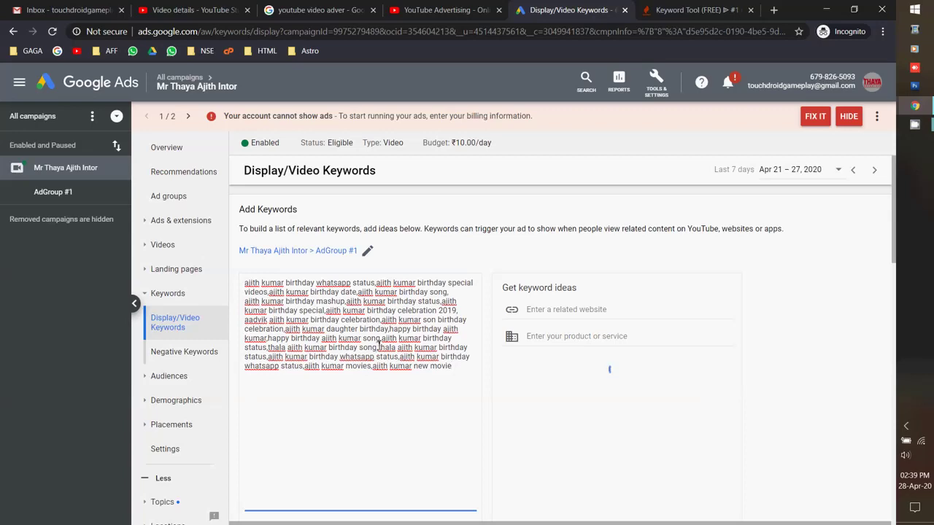
scroll(429, 404, down, 3)
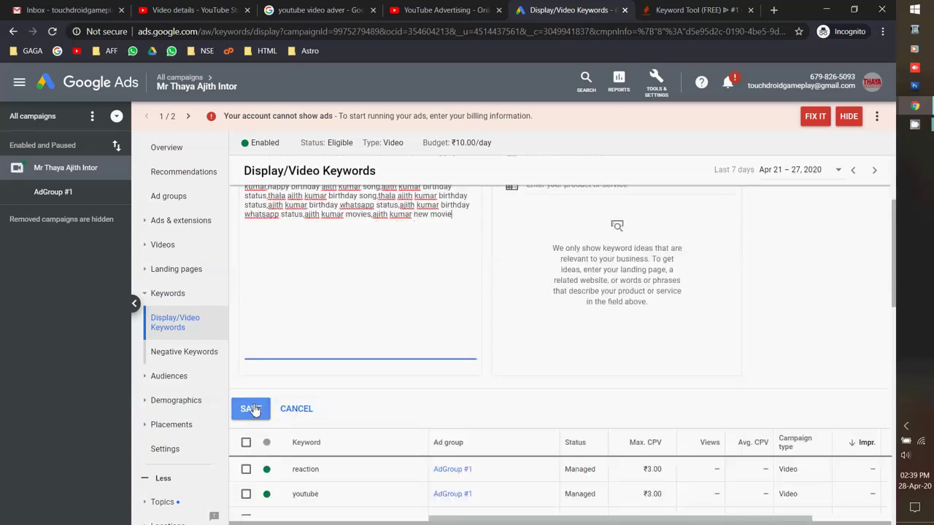
click(250, 407)
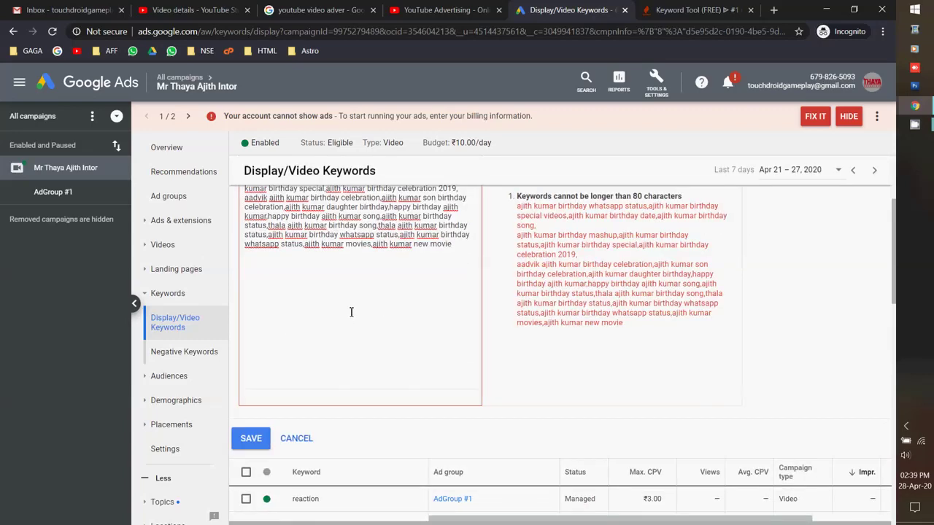
scroll(460, 294, up, 1)
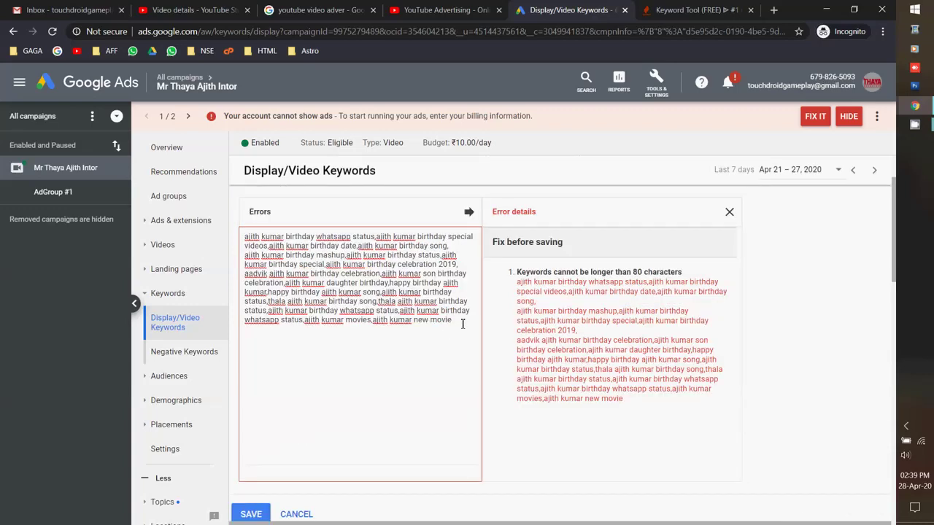
drag(462, 323, 242, 235)
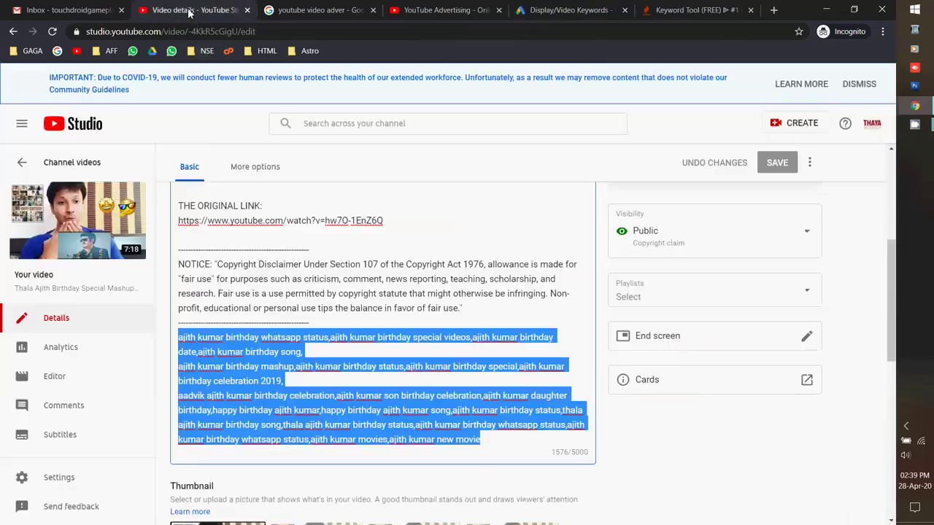
Copy all of the video's tags in YouTube Studio, ending on the YouTube Ads page.
click(193, 10)
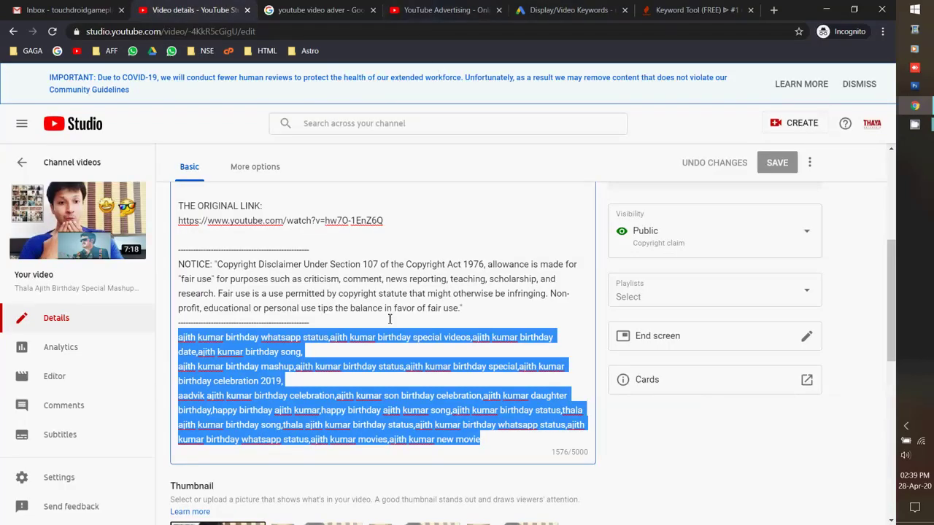
scroll(390, 319, down, 10)
click(548, 292)
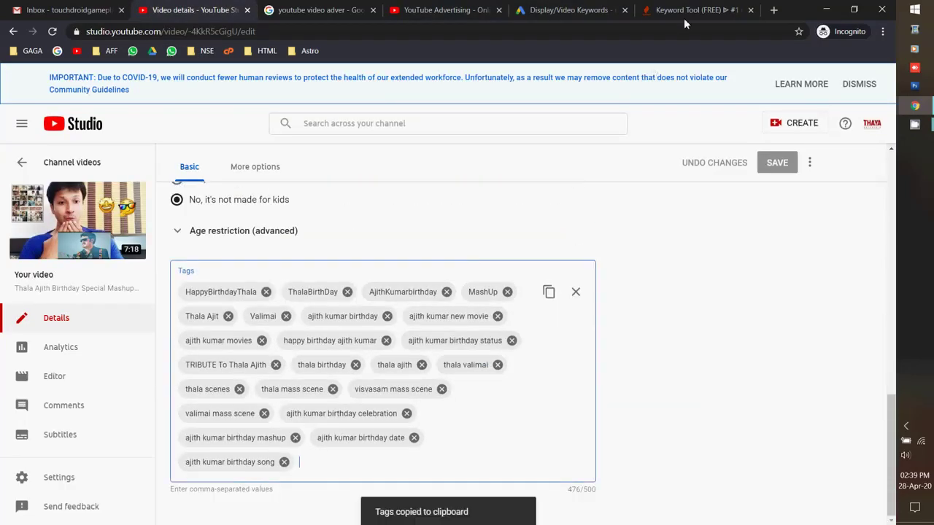
click(685, 10)
click(445, 10)
click(693, 10)
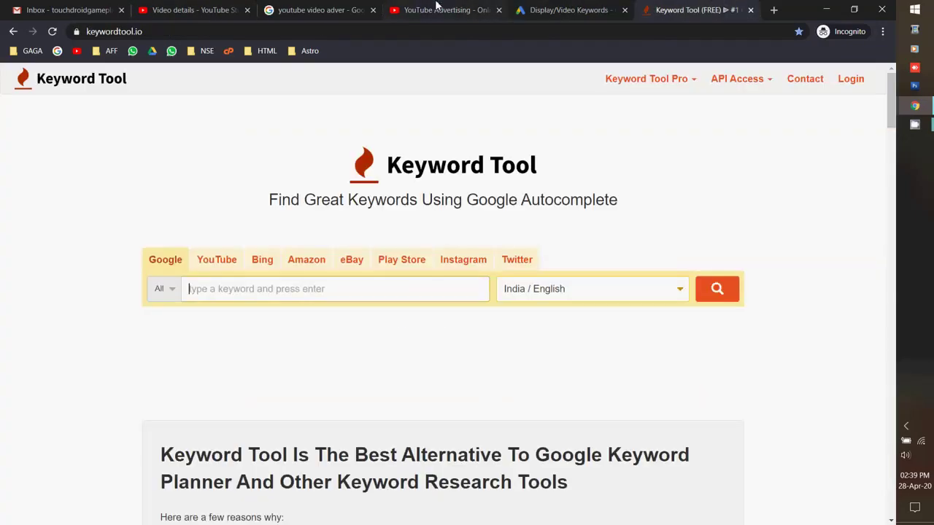
click(441, 10)
click(689, 10)
click(445, 10)
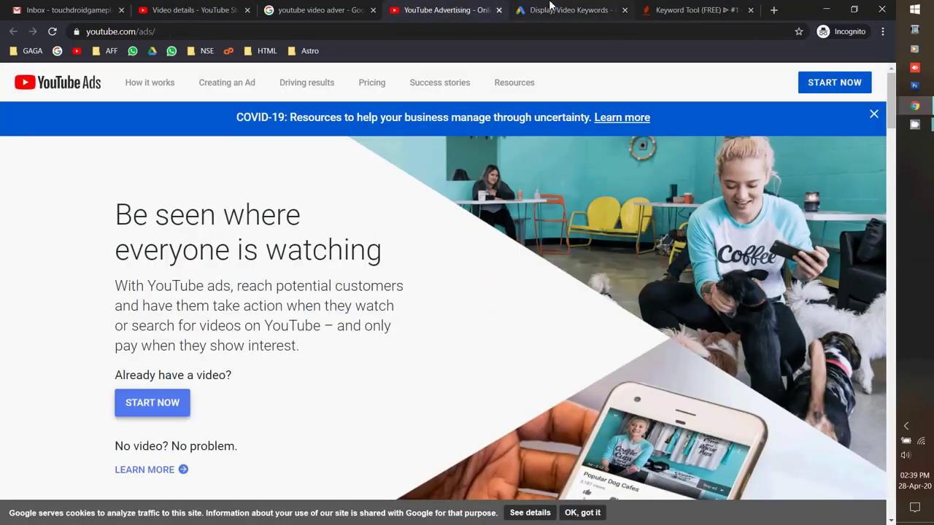
click(693, 10)
click(441, 10)
Paste the copied tags into the Display/Video Keywords box.
click(561, 11)
click(436, 11)
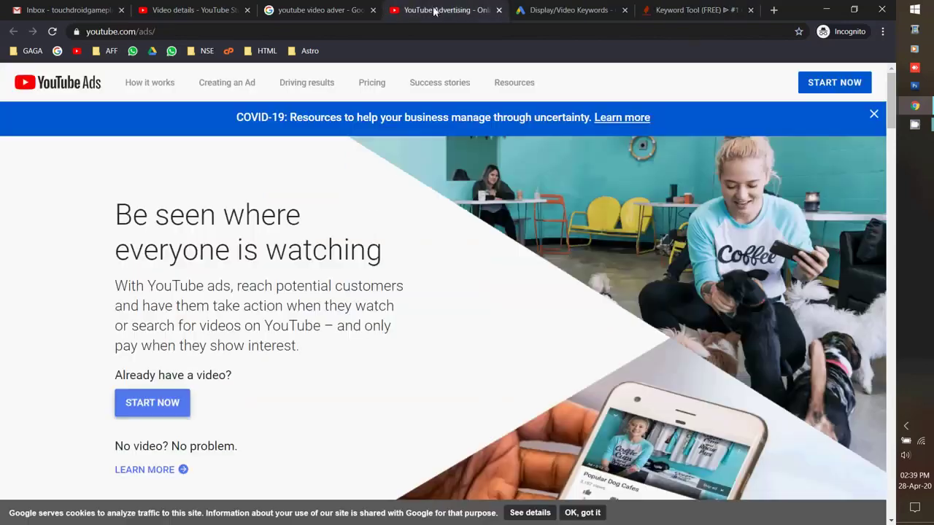
key(ctrl+6)
key(ctrl+4)
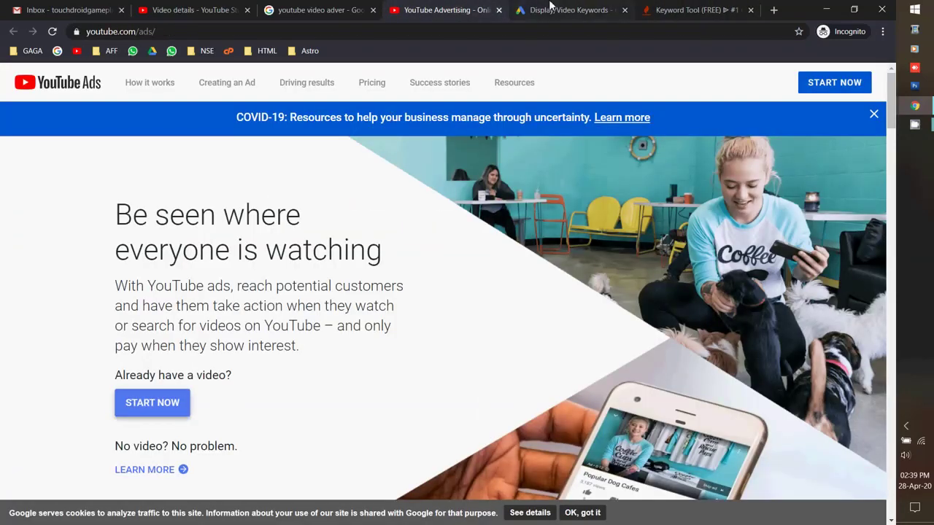
click(555, 10)
key(ctrl+v)
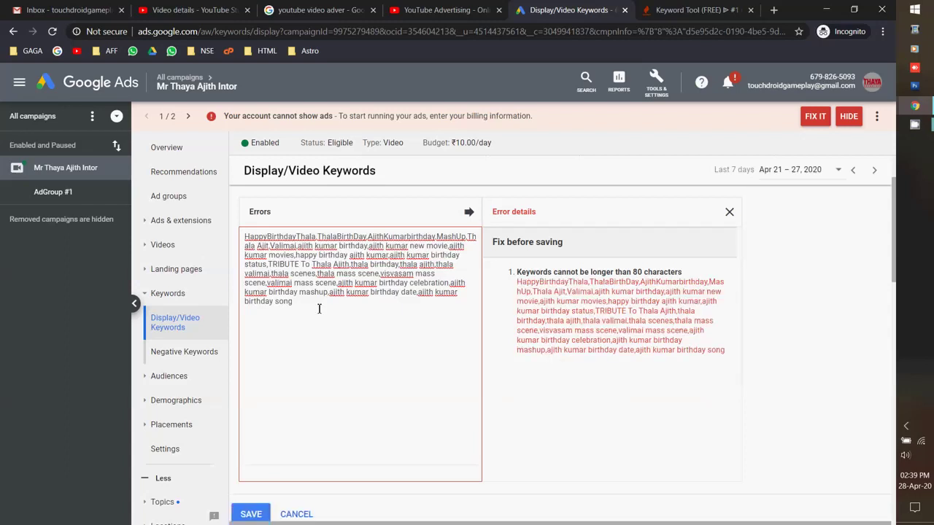
Put HappyBirthdayThala, ThalaBirthDay, AjithKumarbirthday, MashUp, Thala Ajit, Valimai and ajith kumar birthday on separate lines.
click(317, 236)
key(Return)
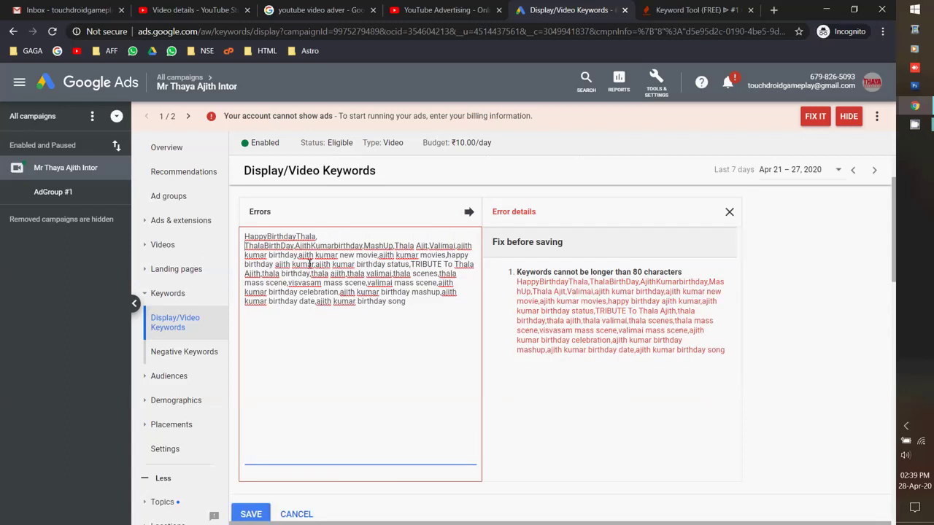
key(Return)
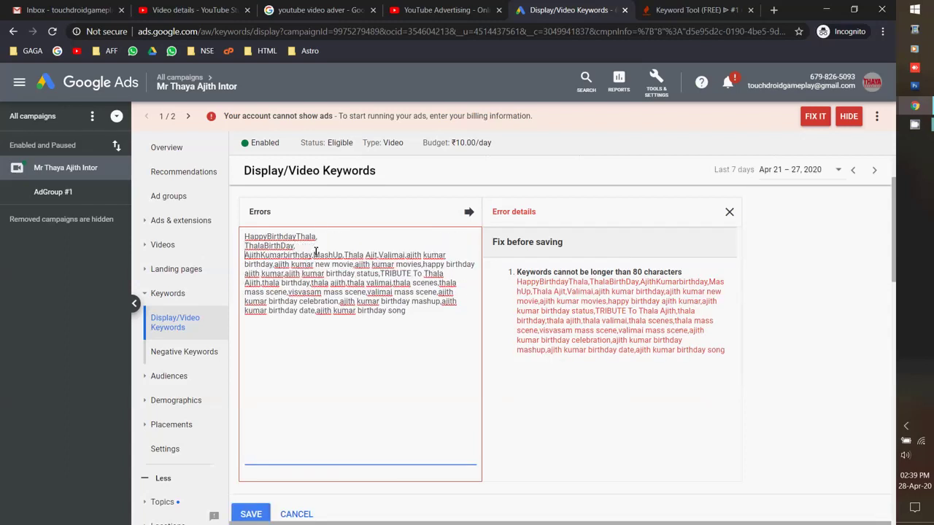
click(314, 255)
key(Return)
click(277, 264)
key(Return)
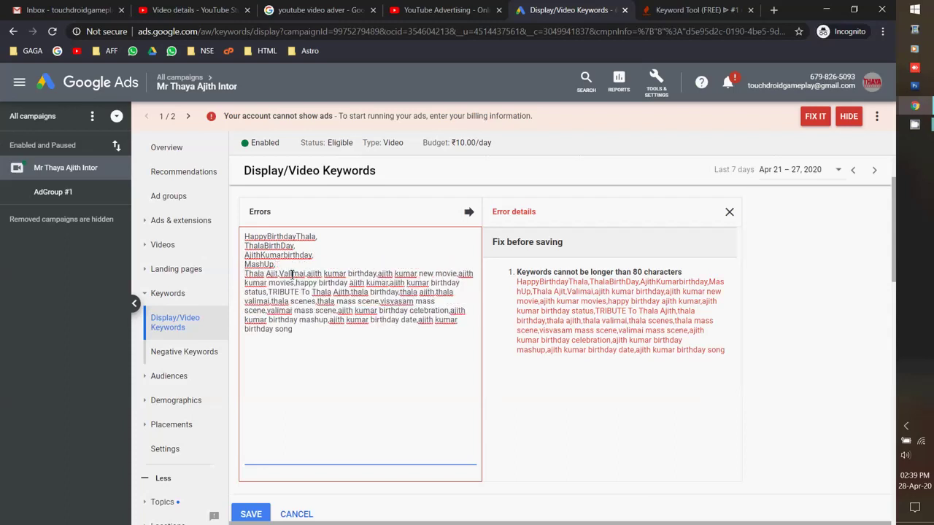
key(Return)
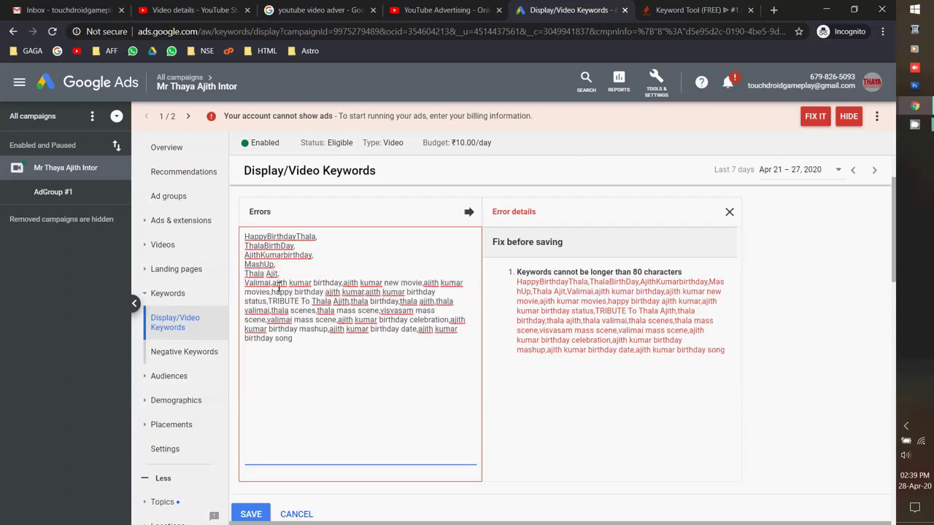
click(274, 284)
key(Return)
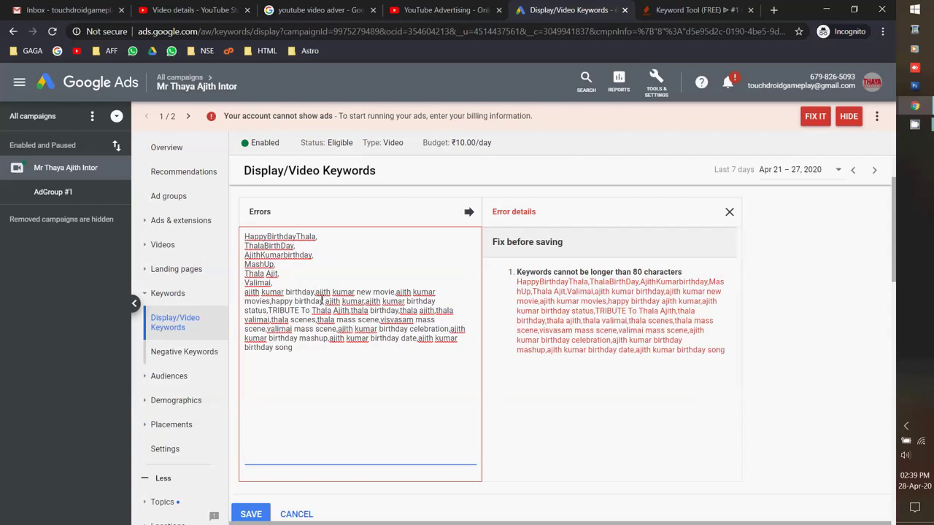
key(Return)
Split out ajith kumar new movie and ajith kumar movies, delete the leftover paragraph, and save.
click(325, 302)
key(BackSpace)
key(Return)
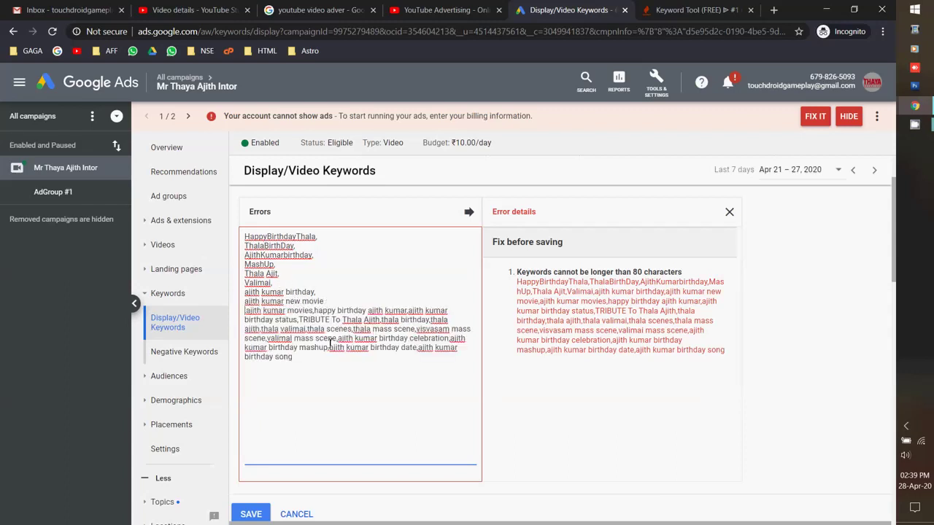
click(318, 311)
key(Return)
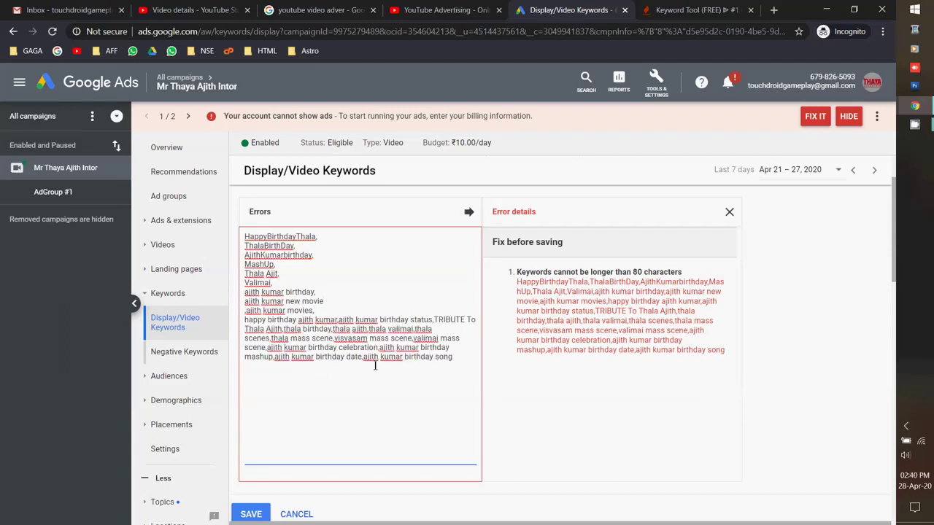
drag(460, 363, 244, 321)
key(BackSpace)
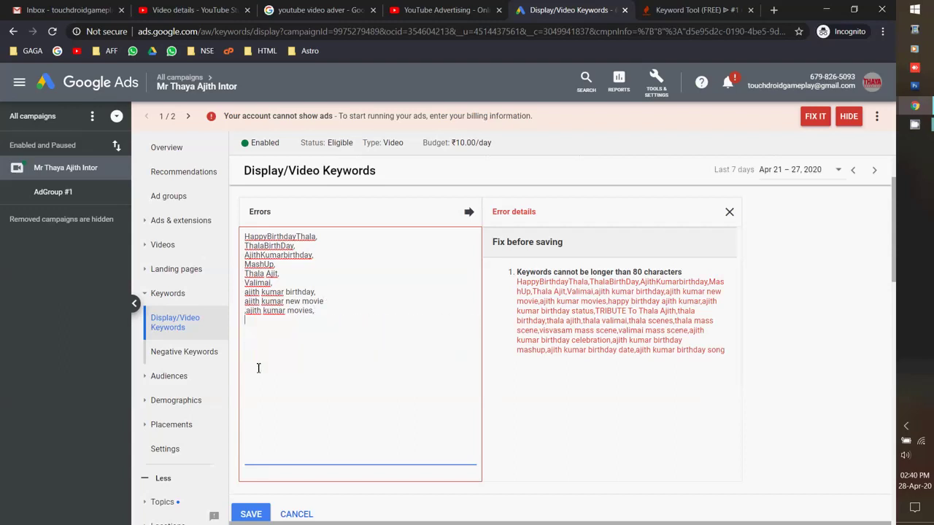
click(249, 516)
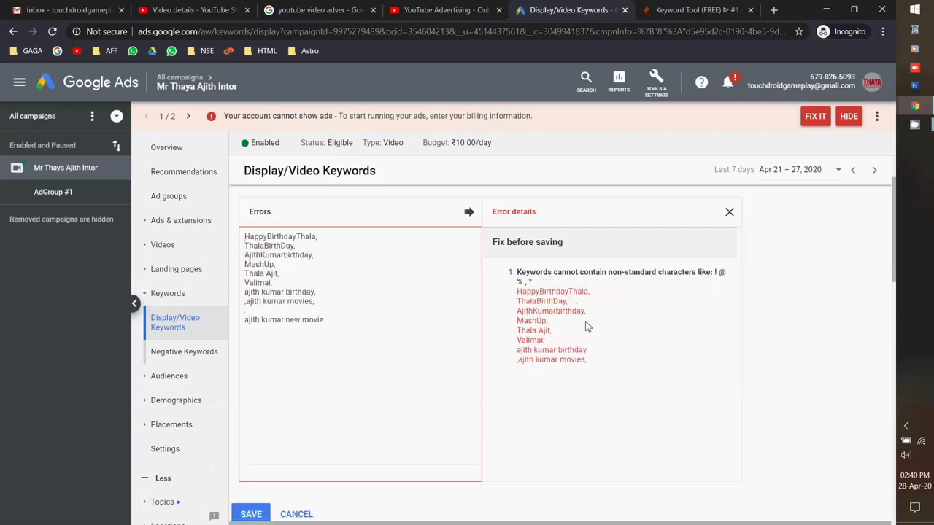
Remove the trailing commas from the keywords and save the cleaned list.
click(335, 238)
key(BackSpace)
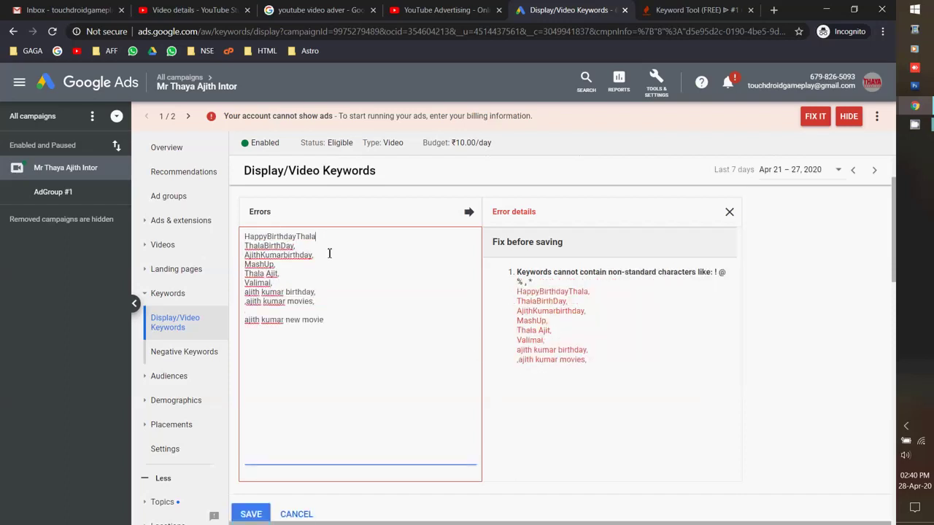
key(Down)
key(BackSpace)
key(Down)
key(End)
key(BackSpace)
key(BackSpace)
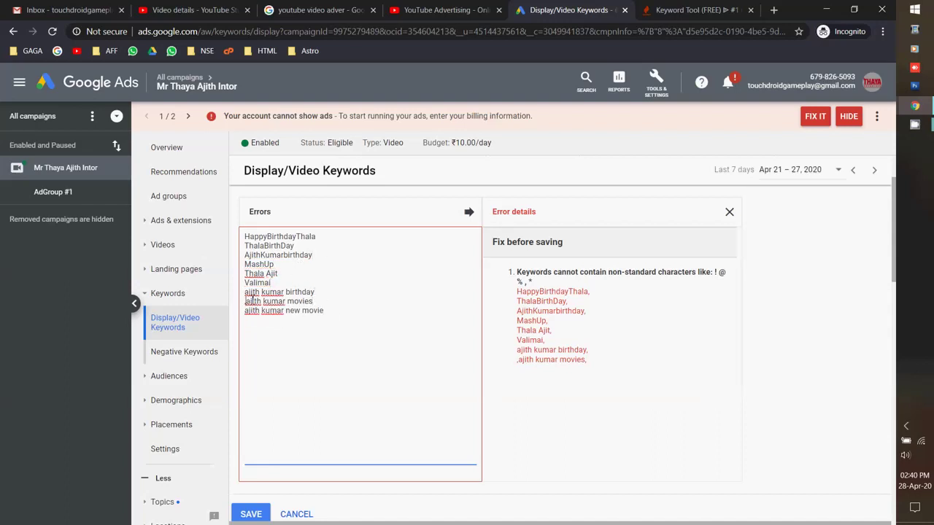
click(267, 512)
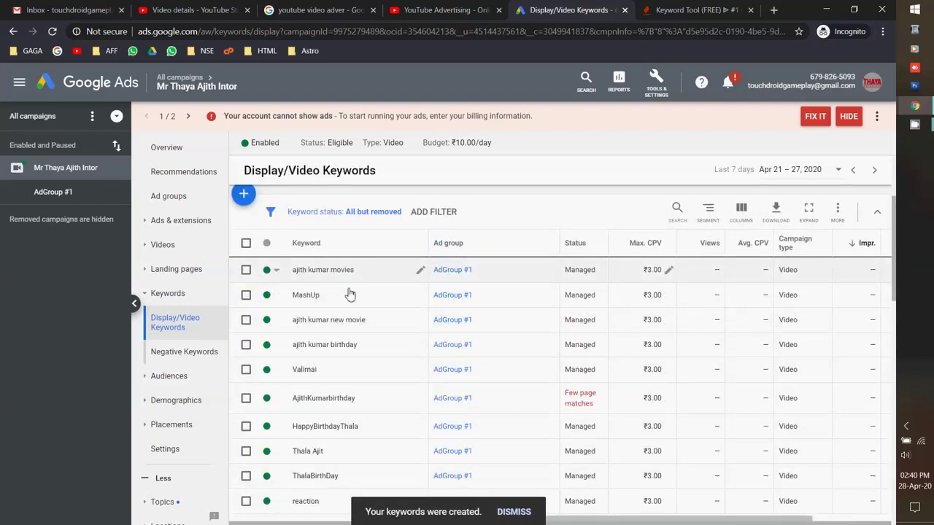
Dismiss the keywords-created notice and go through Negative Keywords to the campaign's Audiences page.
click(513, 511)
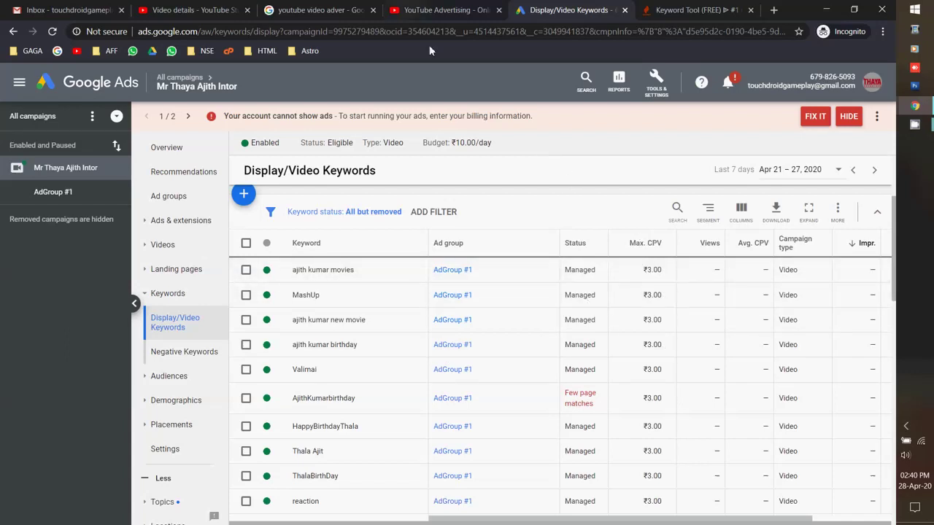
click(185, 358)
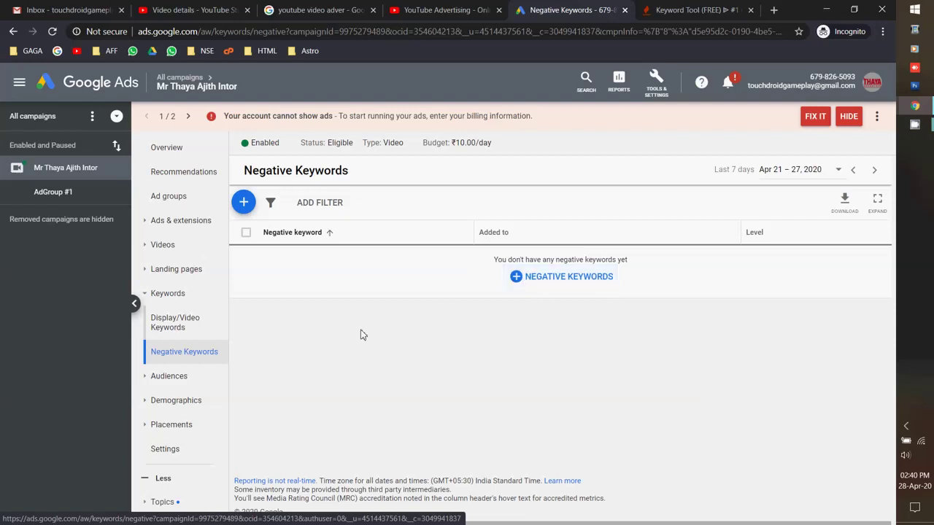
click(176, 377)
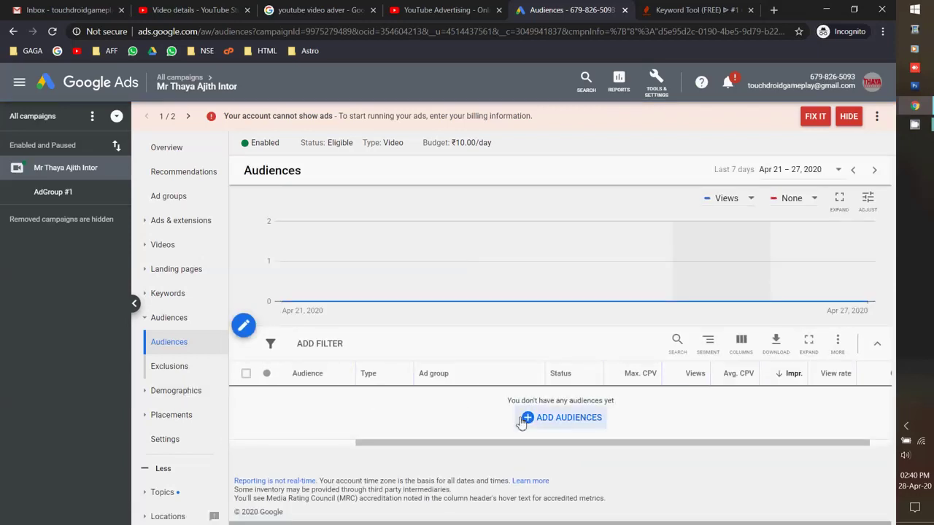
Search 'entertainm' and save the Media & Entertainment and Comedy Movie Fans audiences for AdGroup #1.
click(561, 417)
click(303, 243)
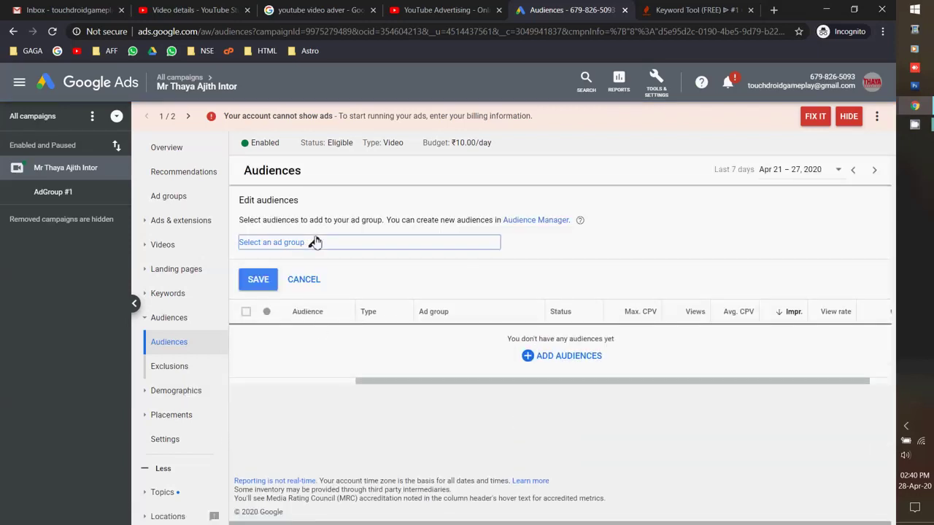
click(383, 271)
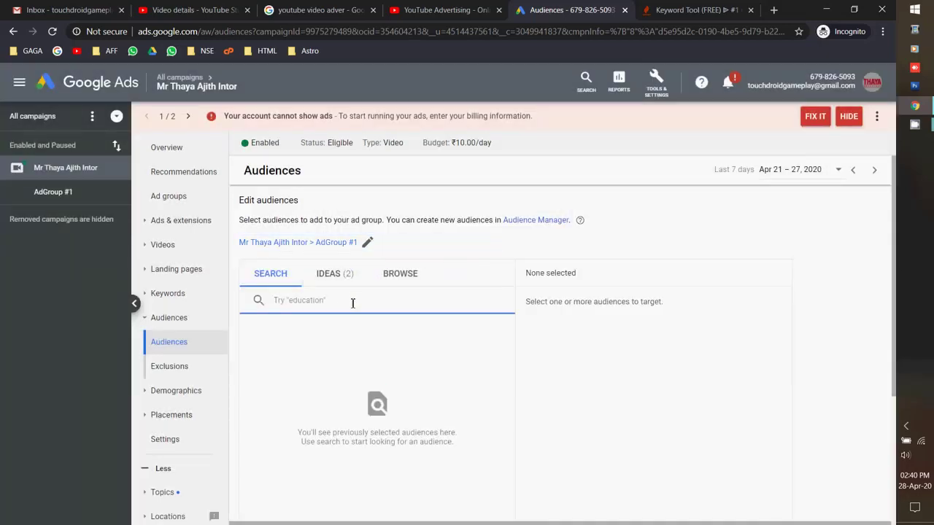
scroll(338, 324, down, 1)
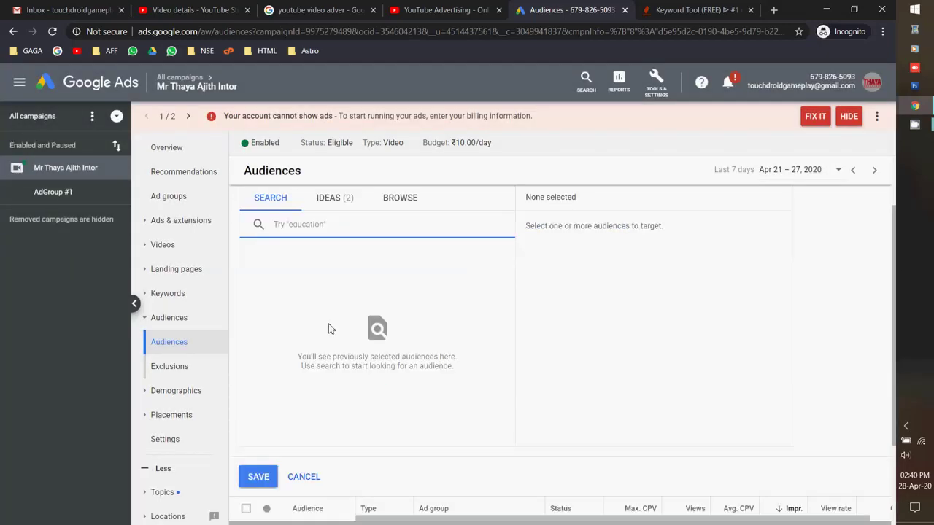
text(ente)
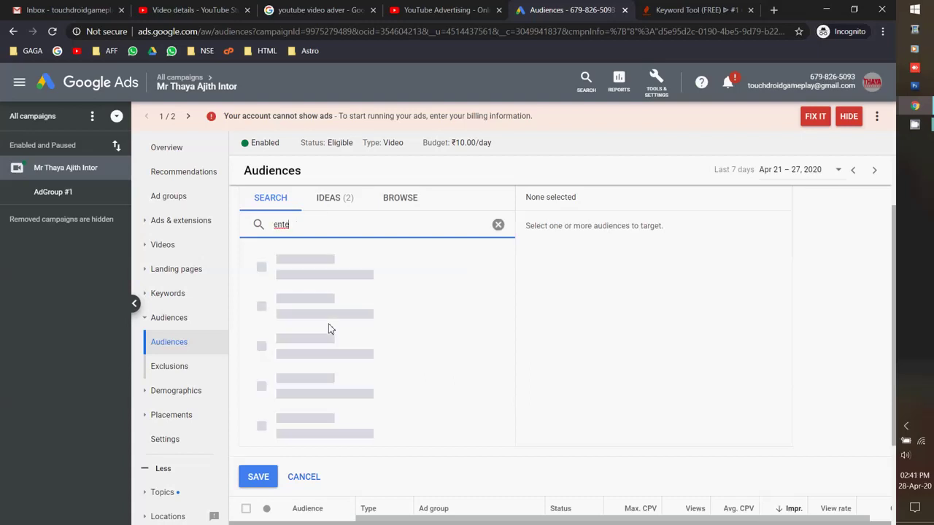
text(rtainment)
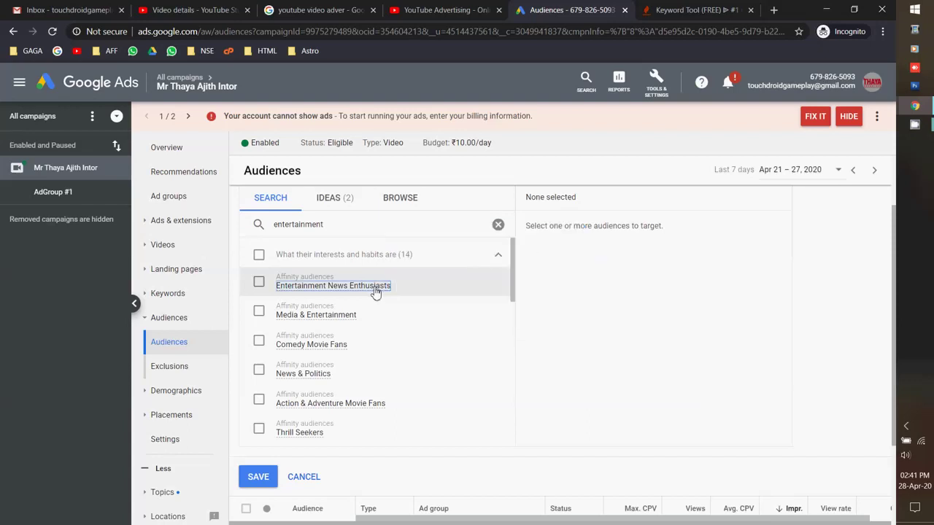
click(335, 312)
click(258, 340)
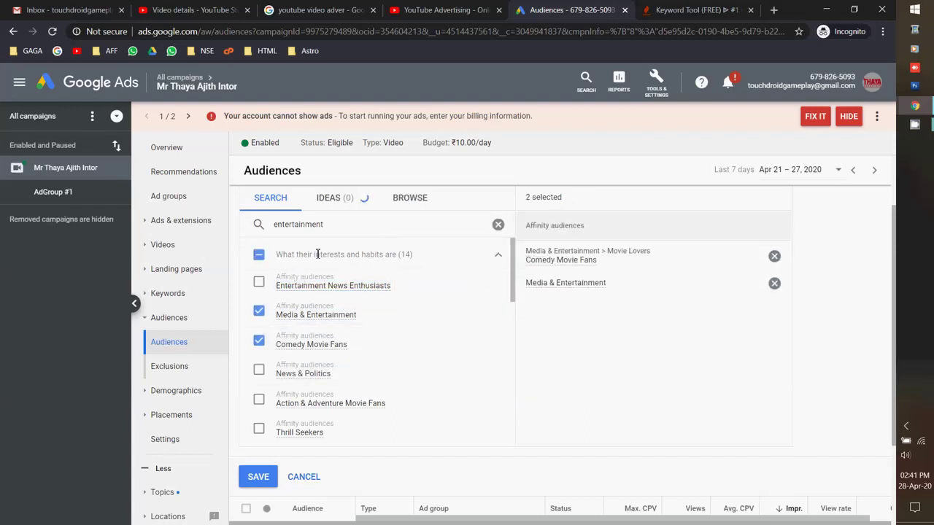
click(340, 204)
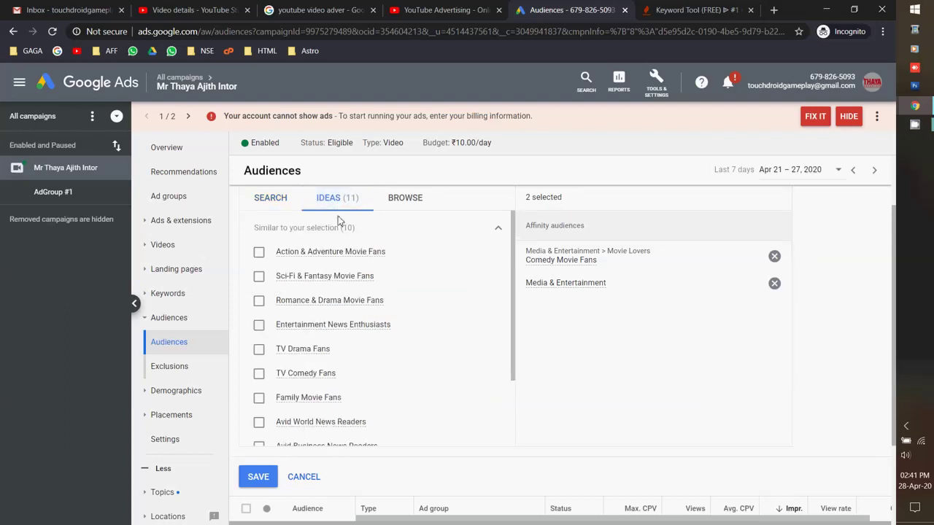
scroll(319, 382, down, 5)
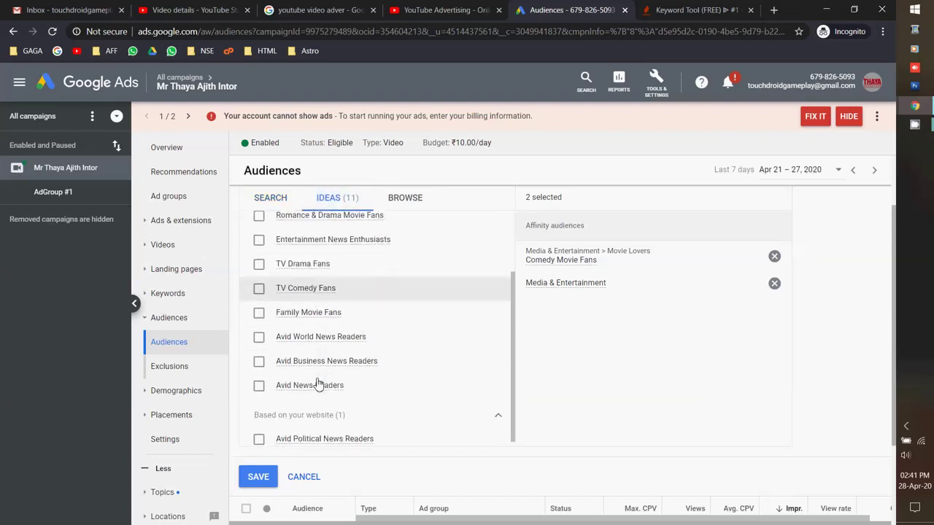
click(264, 363)
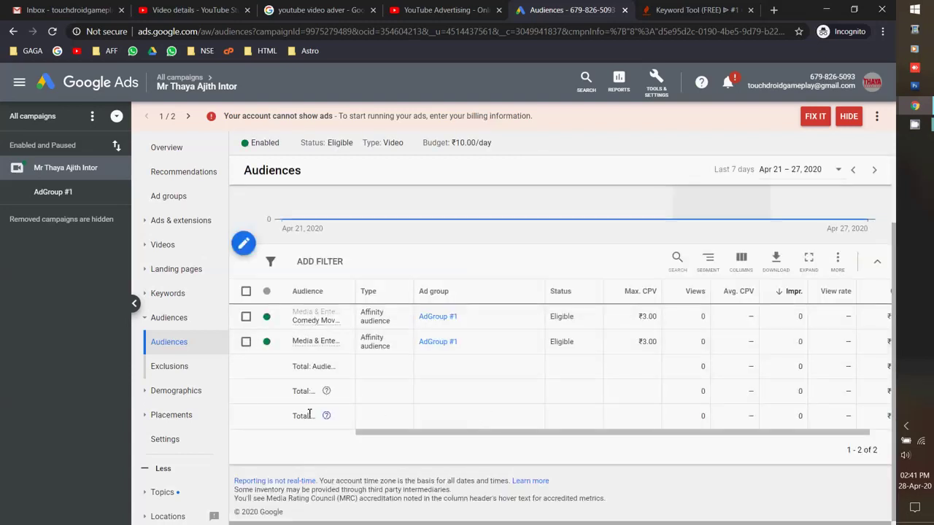
Look at the campaign's age demographics, then open its Ad schedule page.
scroll(310, 377, up, 2)
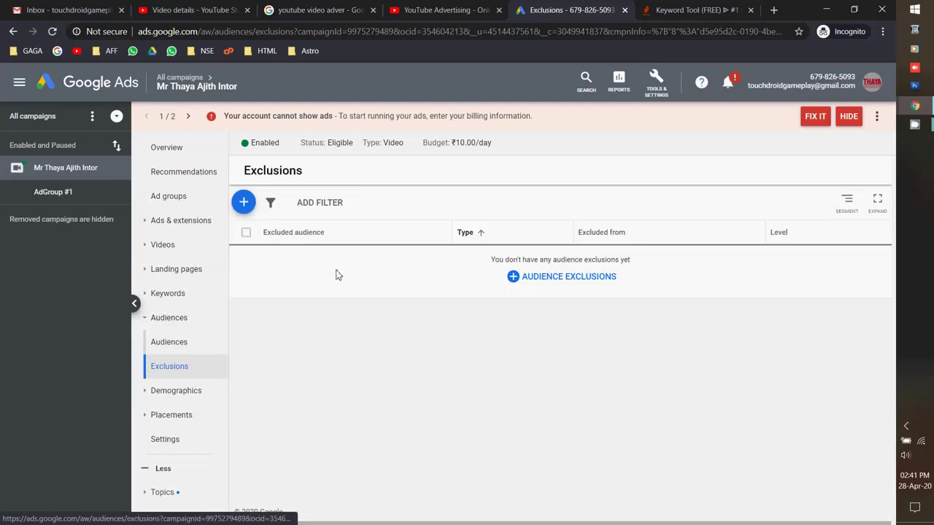
click(202, 395)
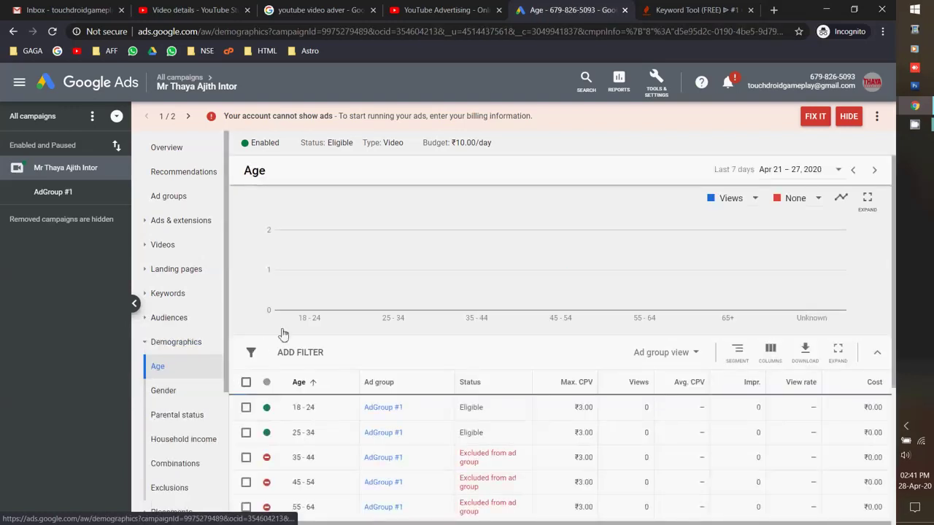
scroll(282, 329, down, 2)
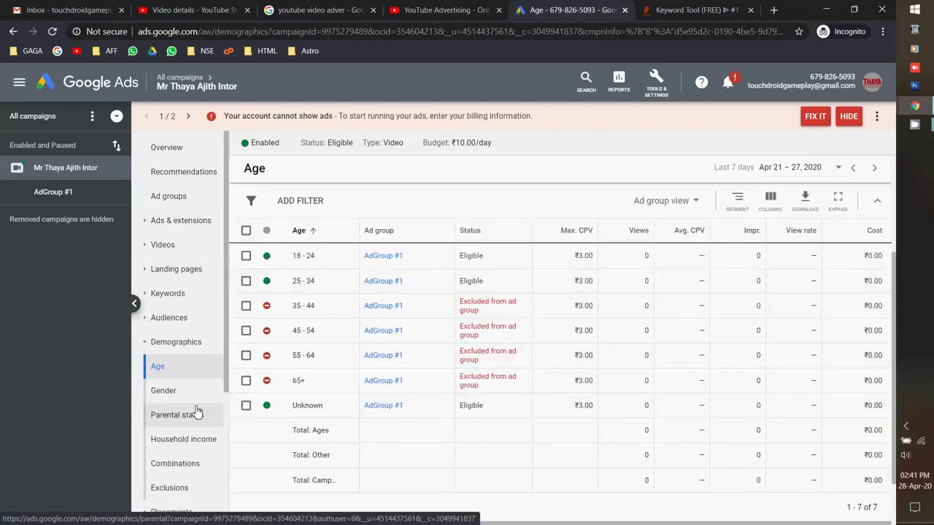
scroll(198, 308, down, 2)
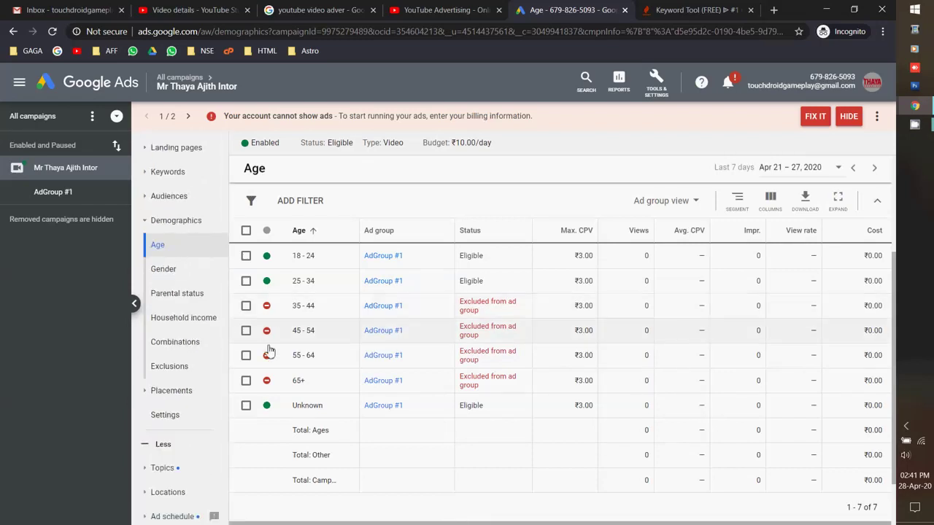
scroll(201, 380, down, 1)
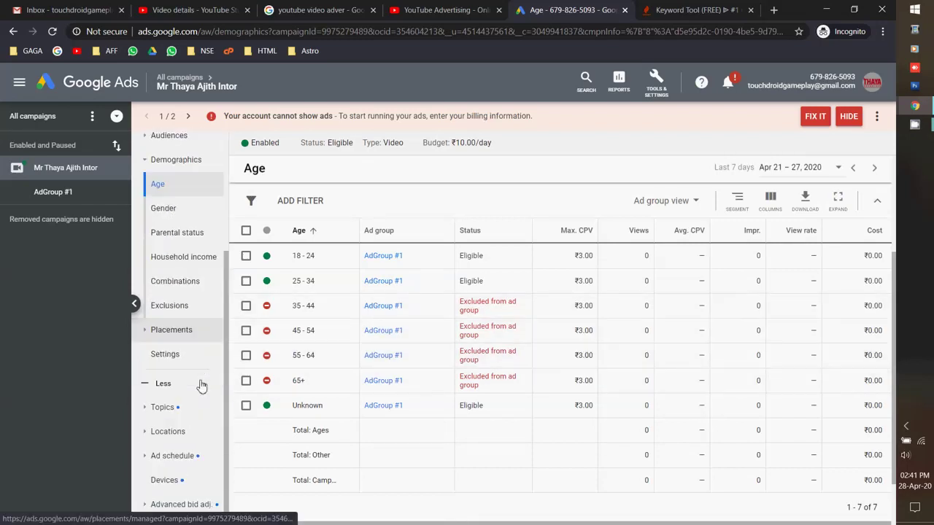
scroll(186, 434, down, 1)
click(183, 438)
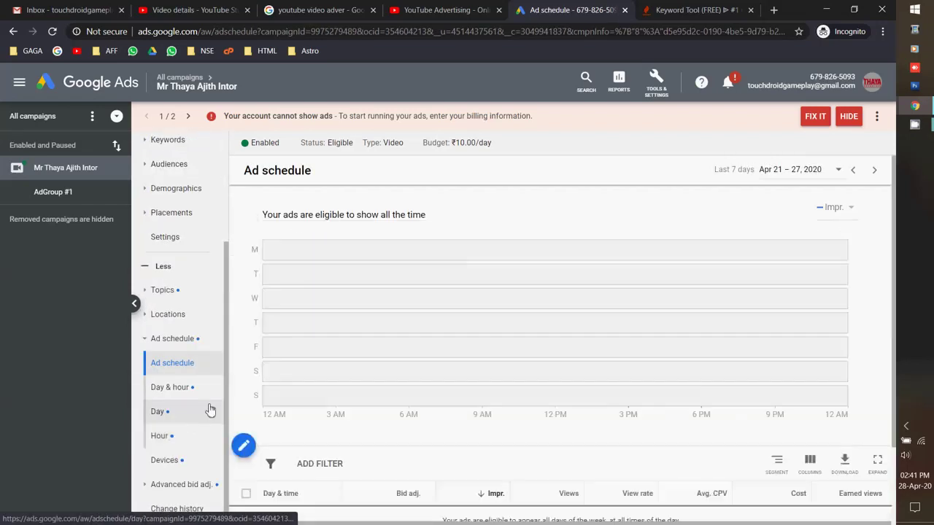
scroll(287, 298, down, 1)
scroll(287, 355, up, 1)
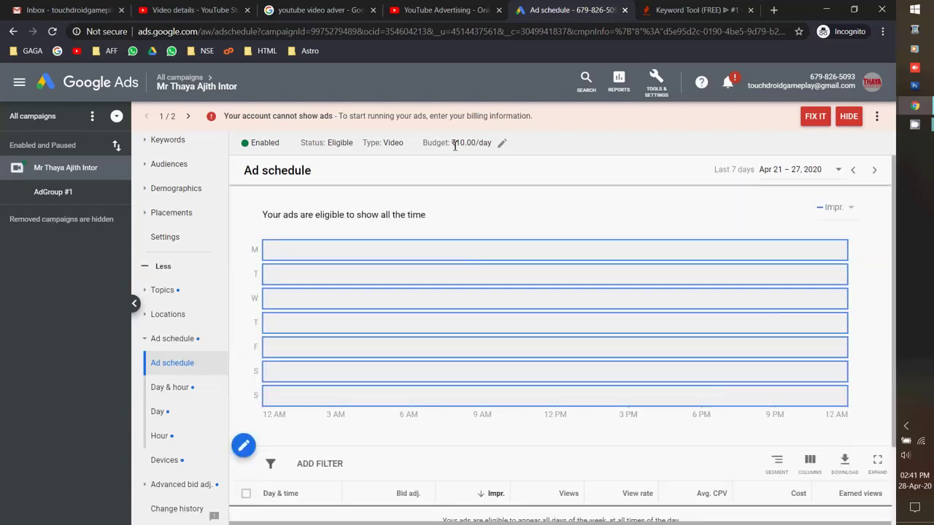
Open the ₹10.00 daily budget editor, cancel without changes, and view notification 2/2.
click(510, 146)
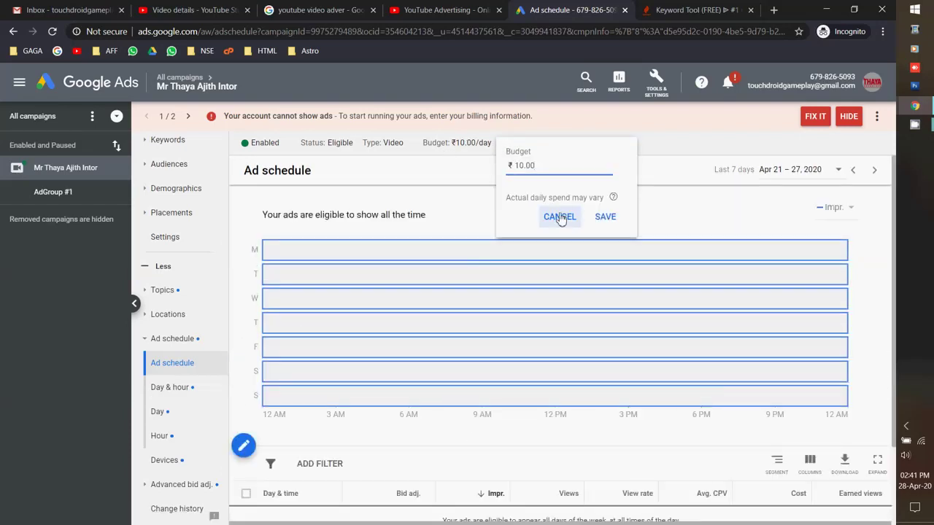
click(560, 217)
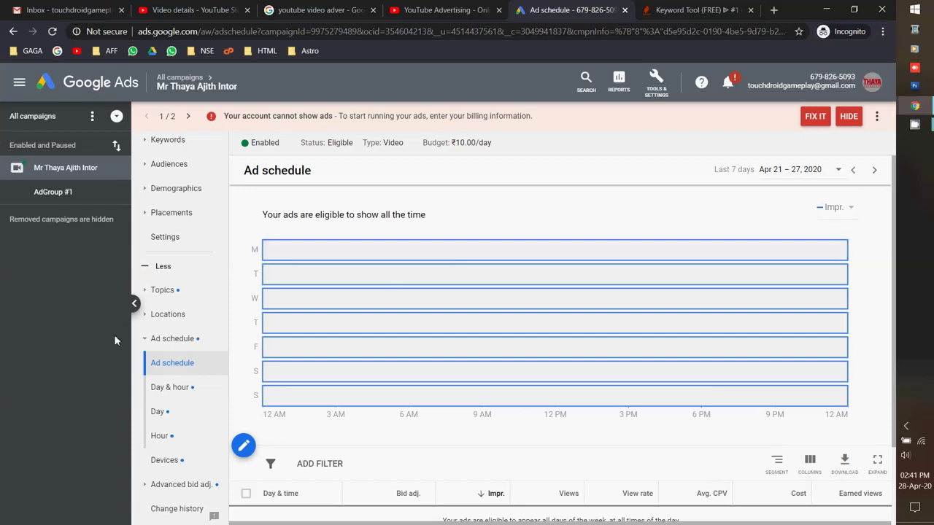
scroll(194, 150, up, 2)
click(188, 117)
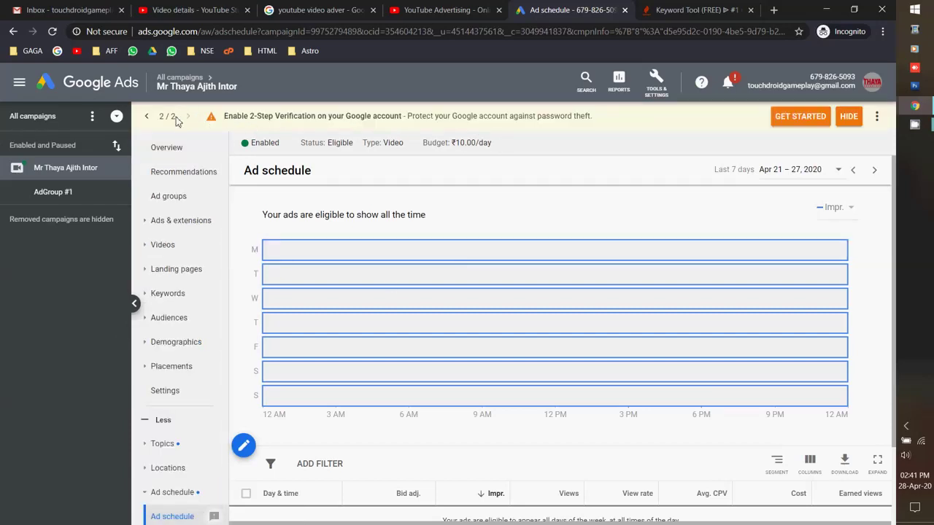
Go to All campaigns, start a new campaign to view the goal options, then cancel it.
click(146, 117)
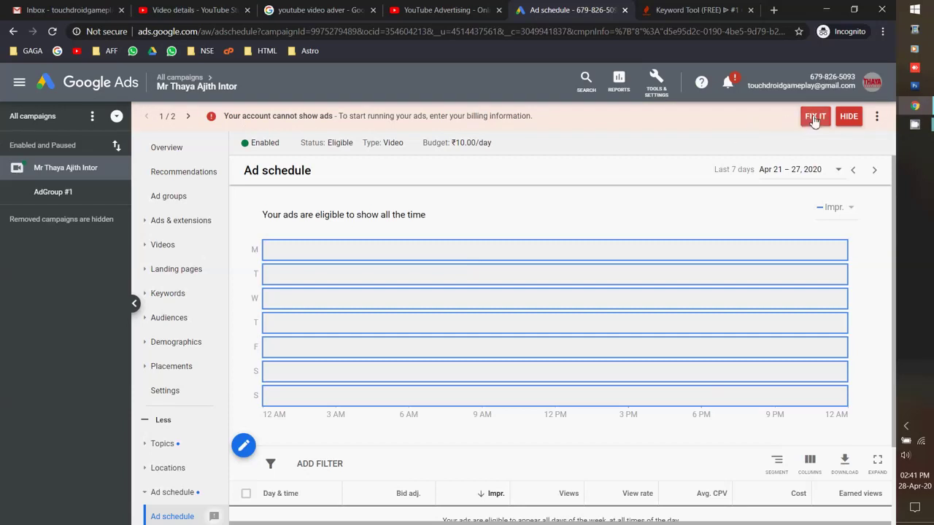
click(55, 121)
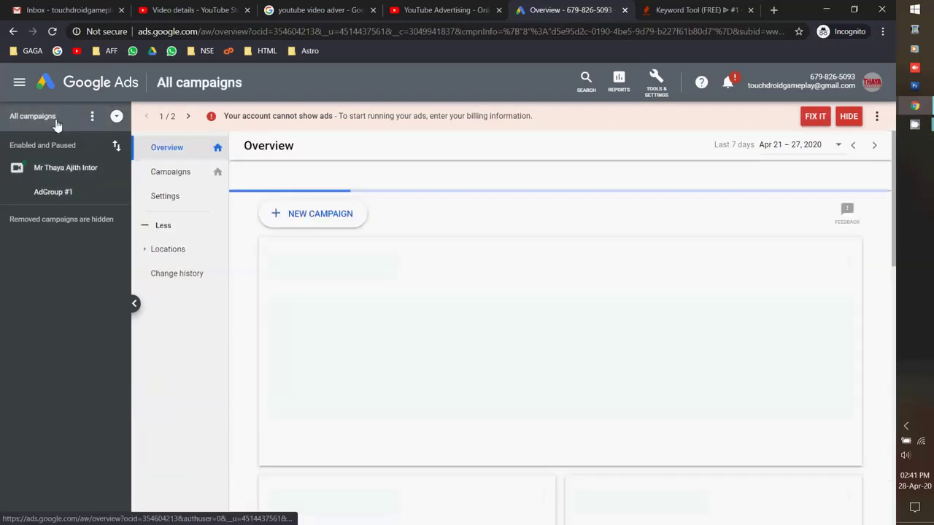
scroll(354, 341, down, 3)
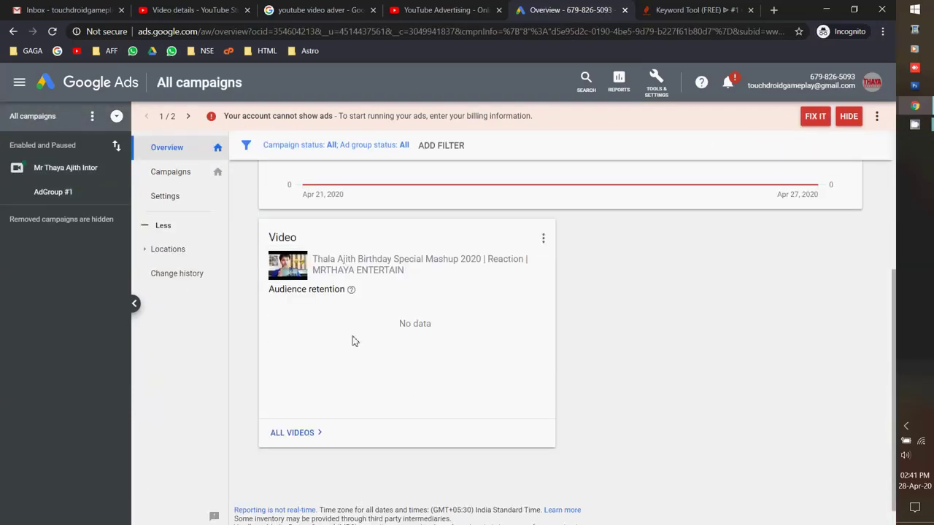
scroll(354, 341, up, 3)
click(311, 222)
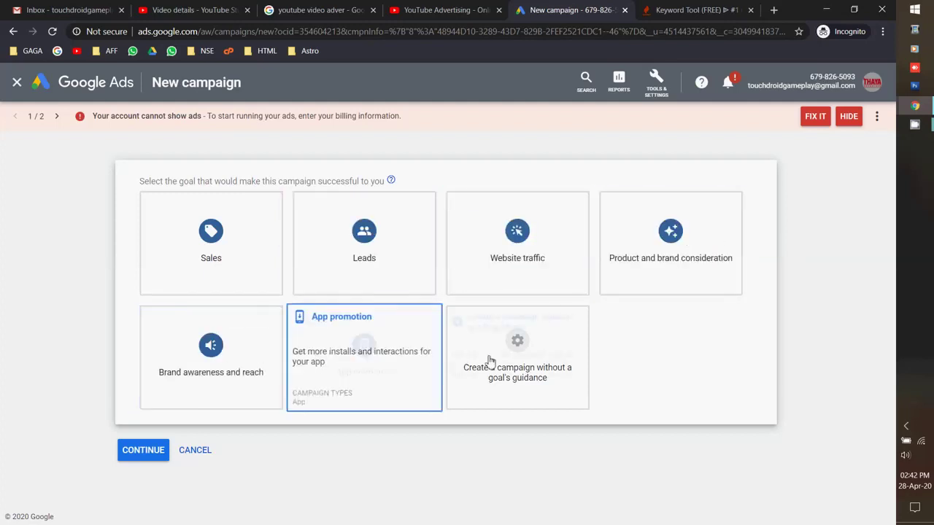
click(197, 450)
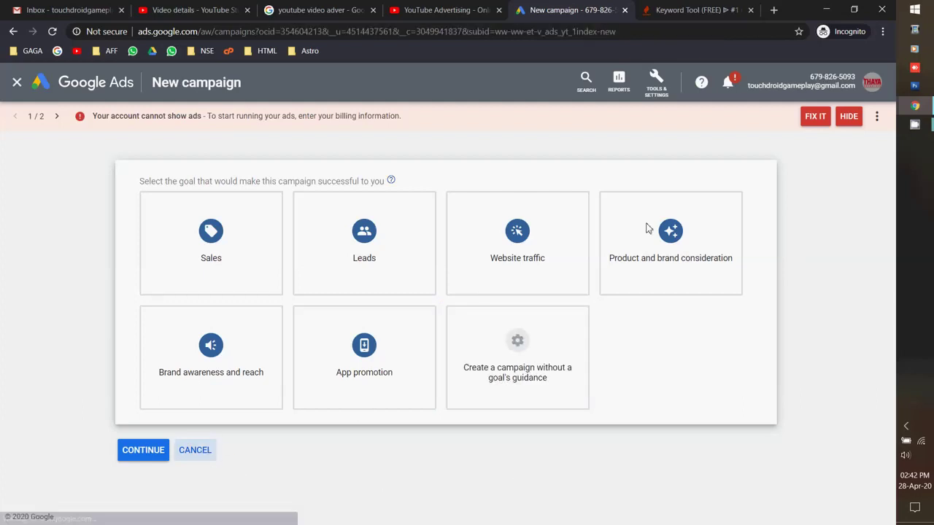
Start fixing the missing billing information and choose manual payments as the payment type.
click(814, 117)
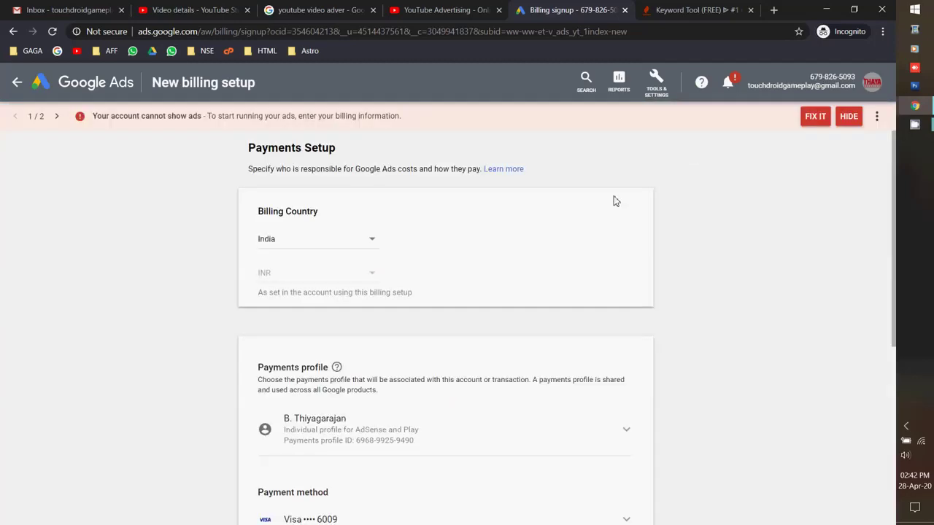
scroll(110, 325, down, 2)
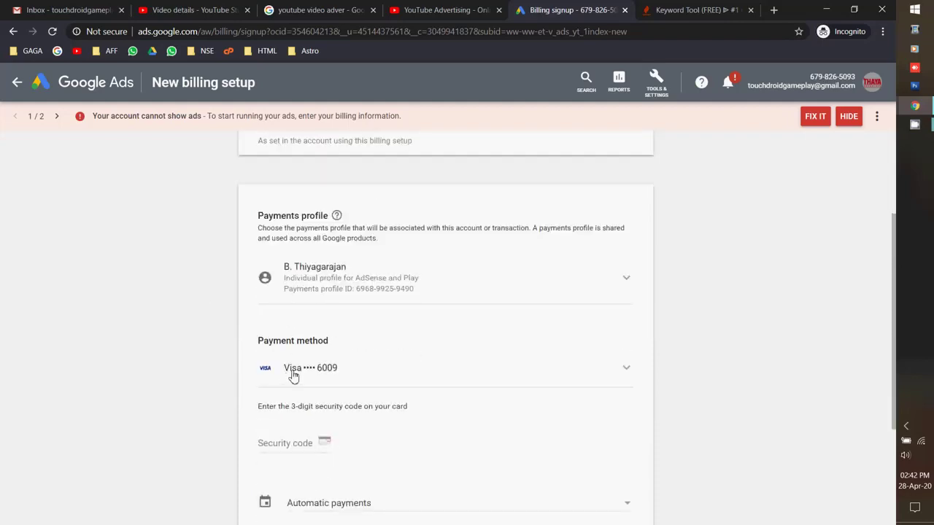
scroll(337, 372, down, 1)
scroll(337, 372, down, 2)
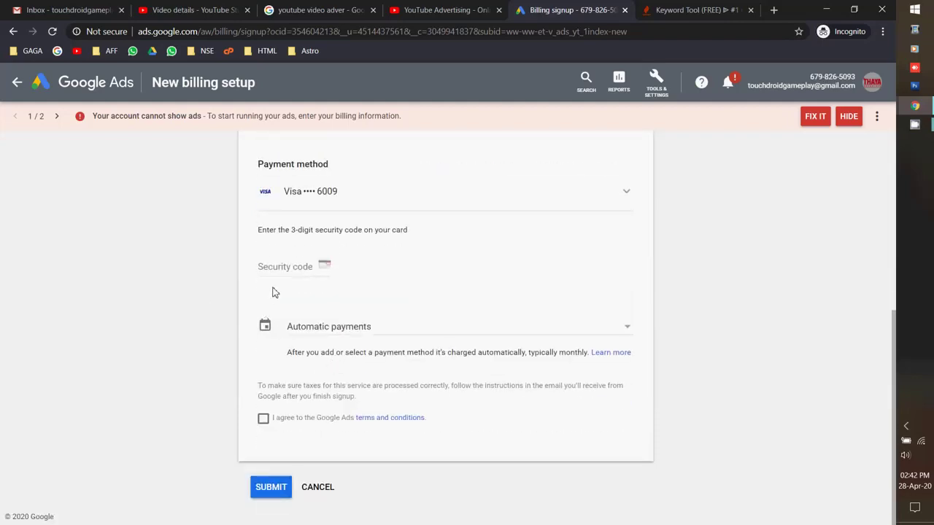
click(490, 325)
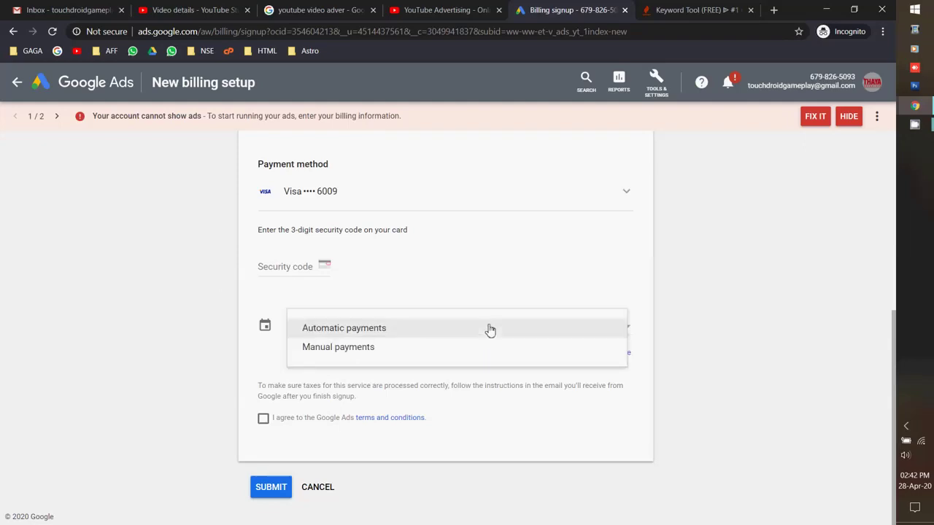
click(402, 350)
scroll(192, 313, down, 1)
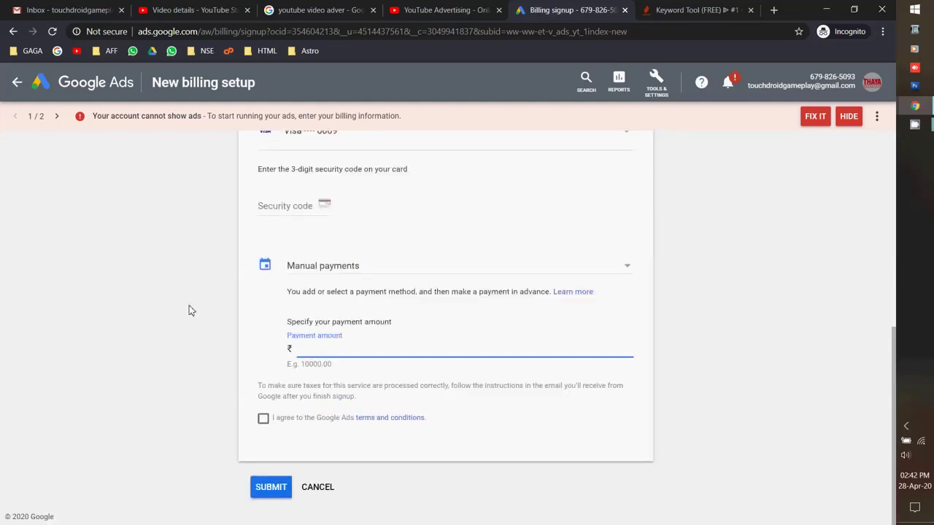
scroll(190, 309, up, 4)
Pick Google Pay / BHIM UPI, accept the terms, keep manual payments, and submit the billing setup.
click(625, 365)
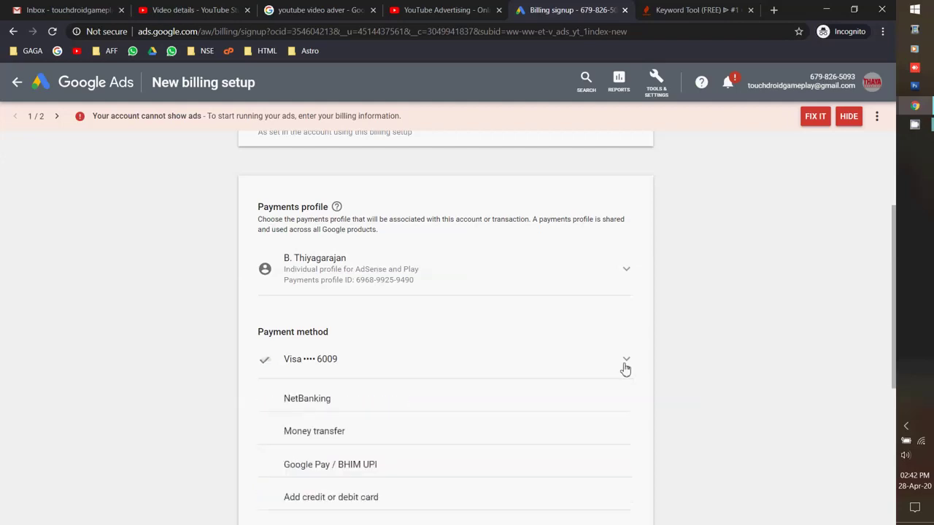
scroll(712, 326, down, 2)
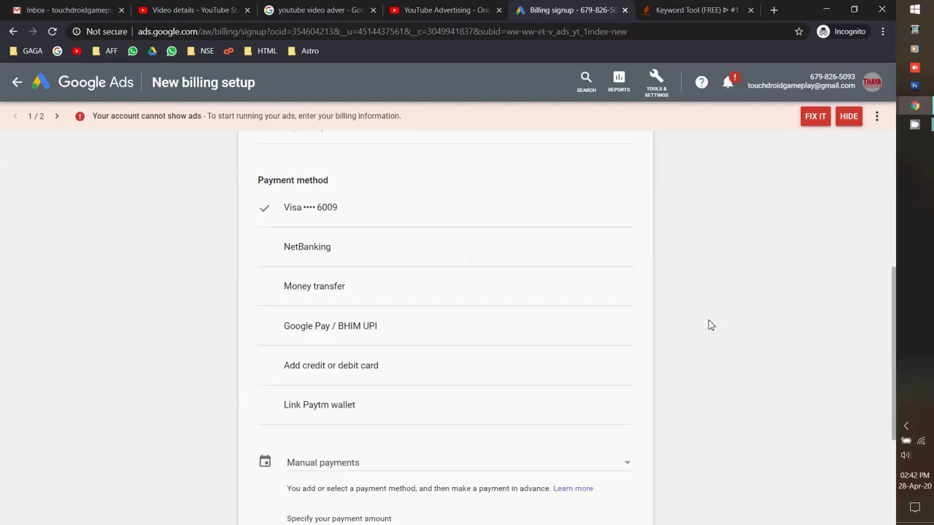
click(350, 328)
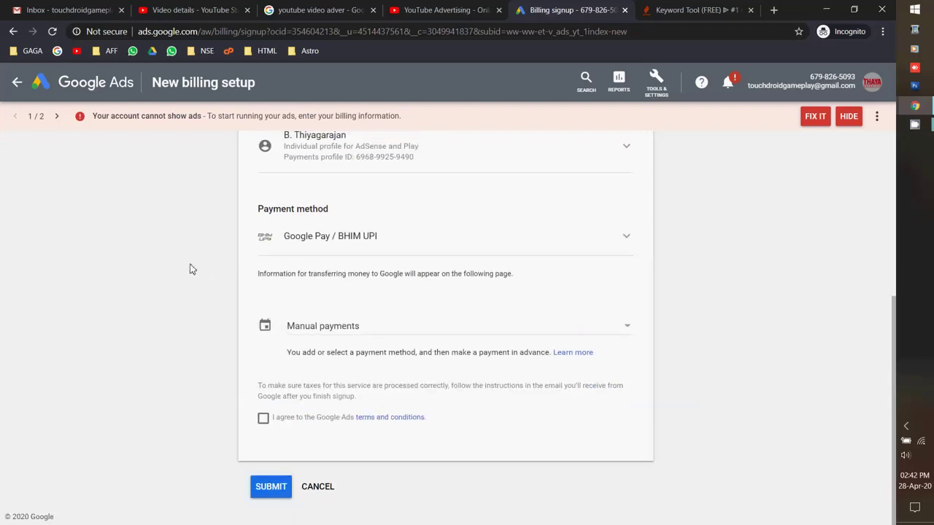
click(264, 419)
click(338, 327)
click(281, 295)
click(262, 496)
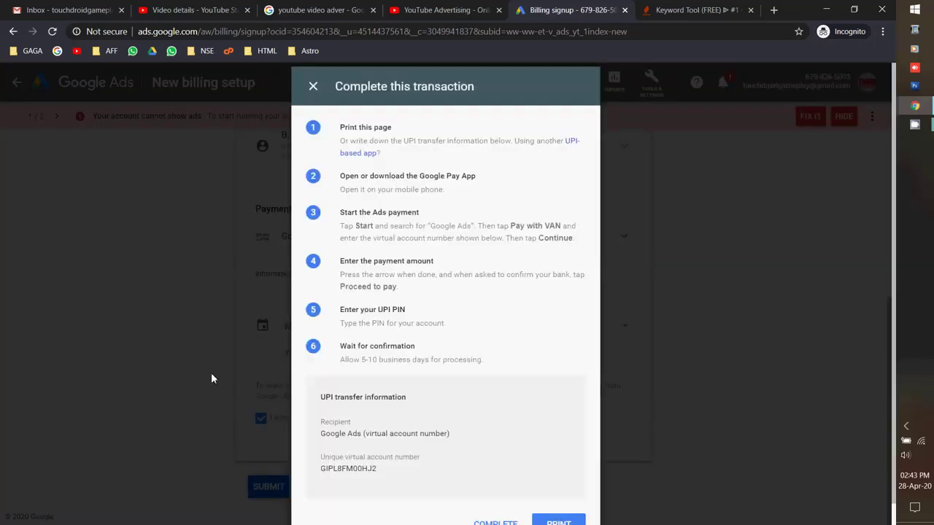
Print the UPI recipient and virtual account details to Foxit Reader PDF Printer, saving the PDF to Desktop.
scroll(380, 397, down, 1)
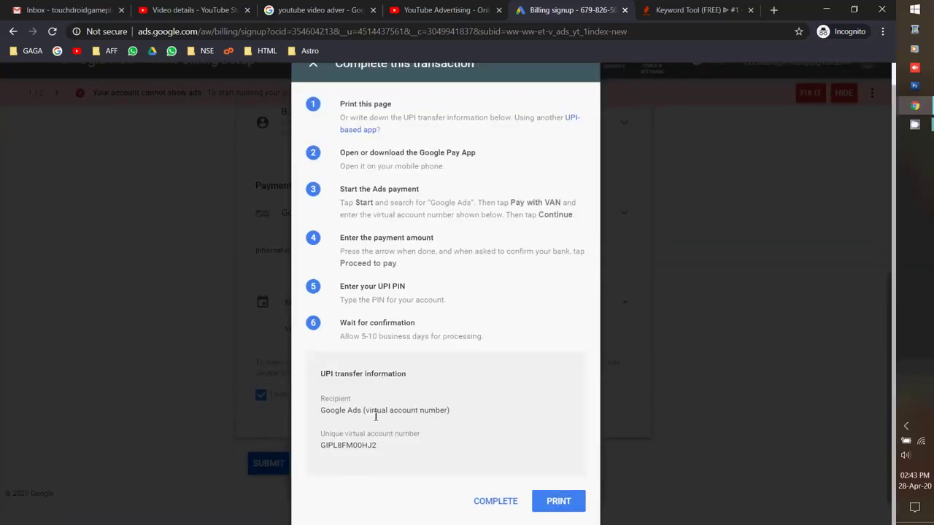
drag(385, 451, 319, 407)
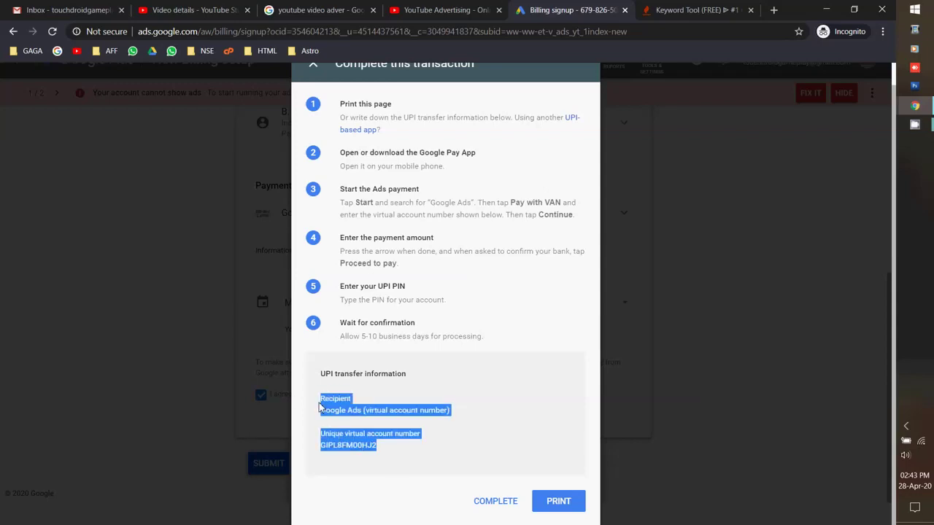
click(556, 503)
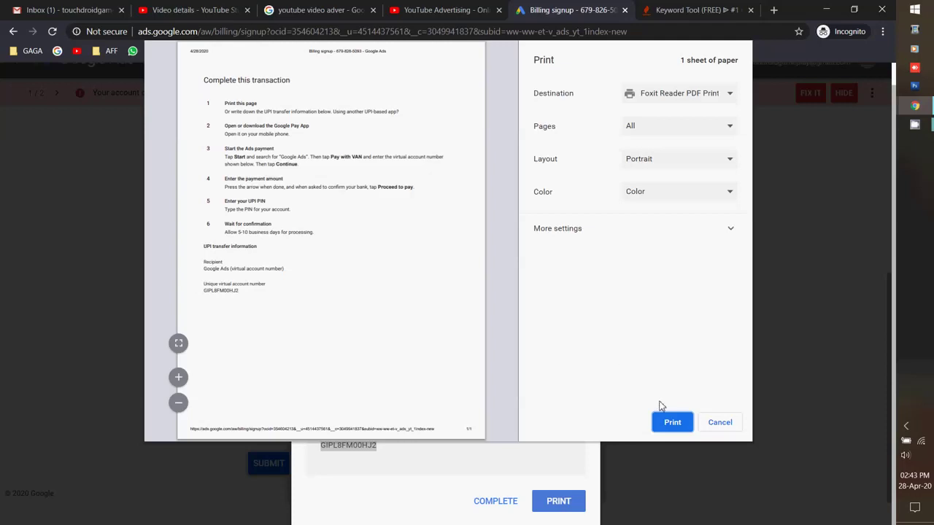
click(671, 423)
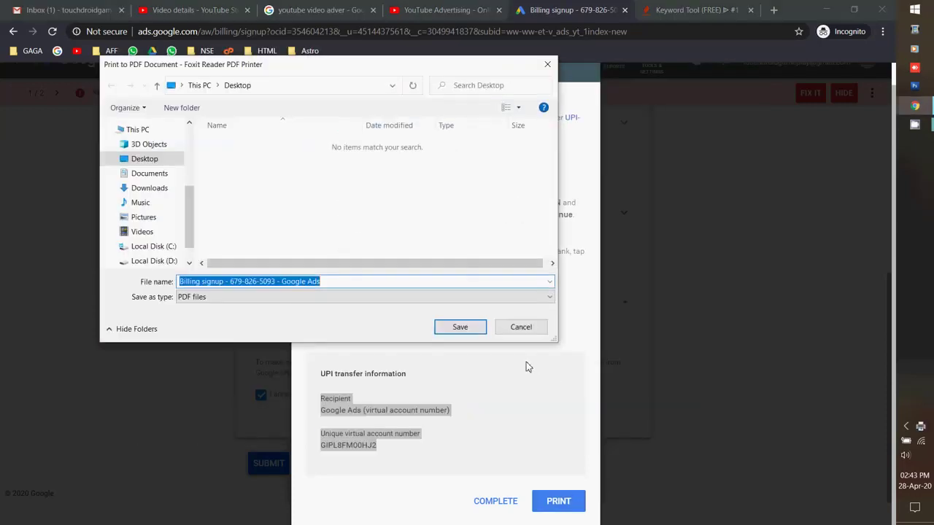
click(473, 333)
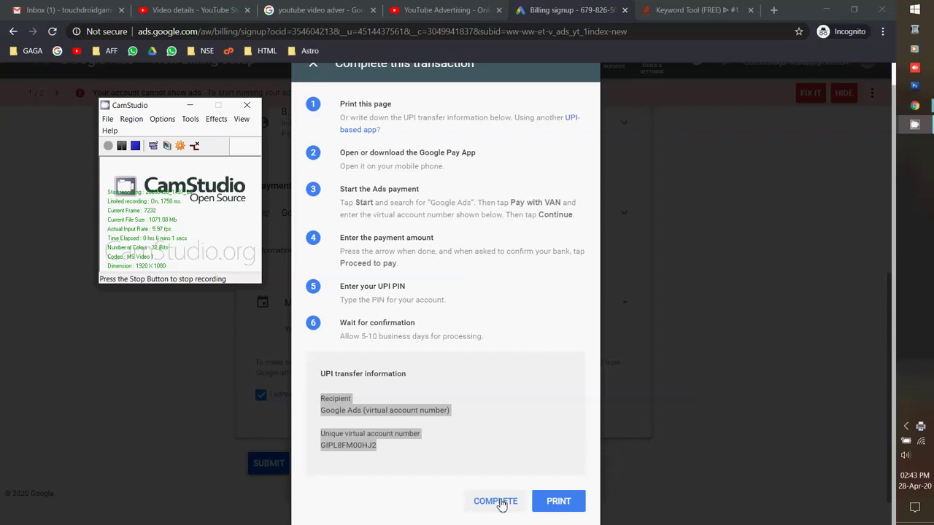
Complete the transaction, hide the billing and 2-Step Verification banners, and start a new payment.
click(496, 501)
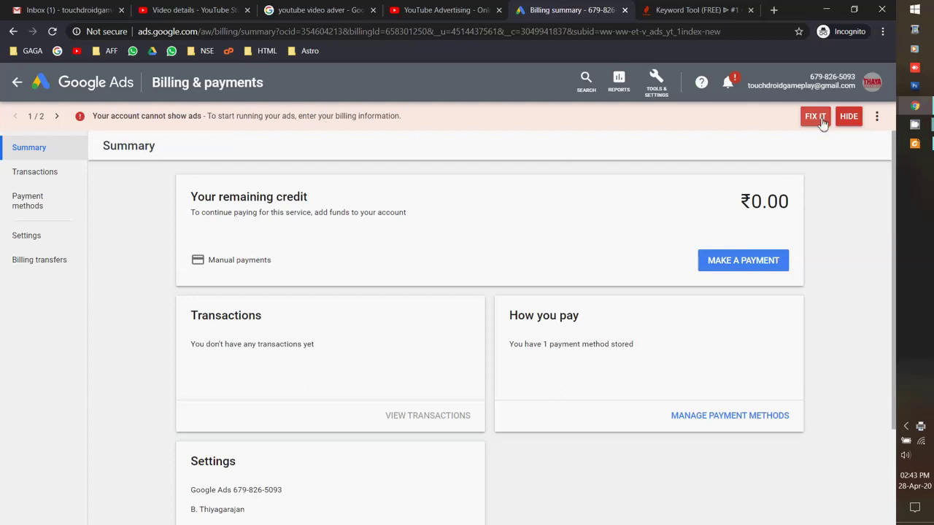
click(847, 117)
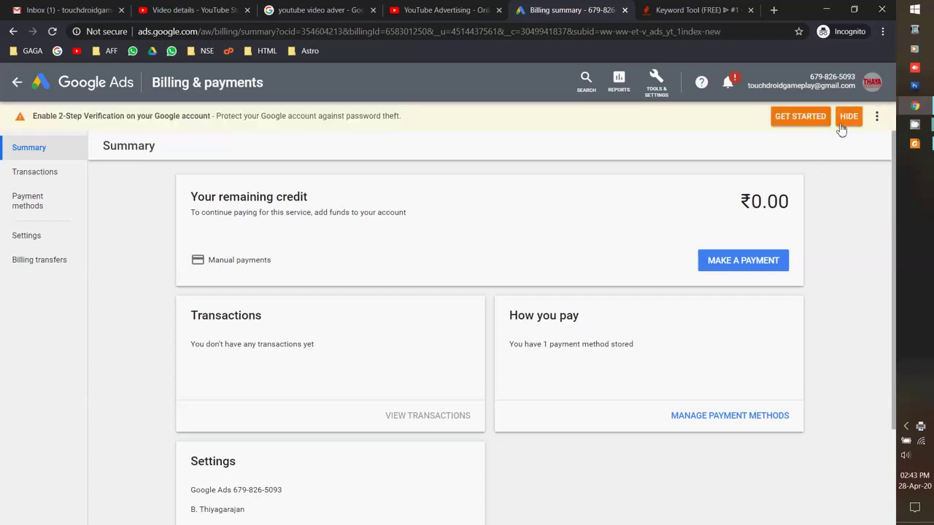
click(847, 118)
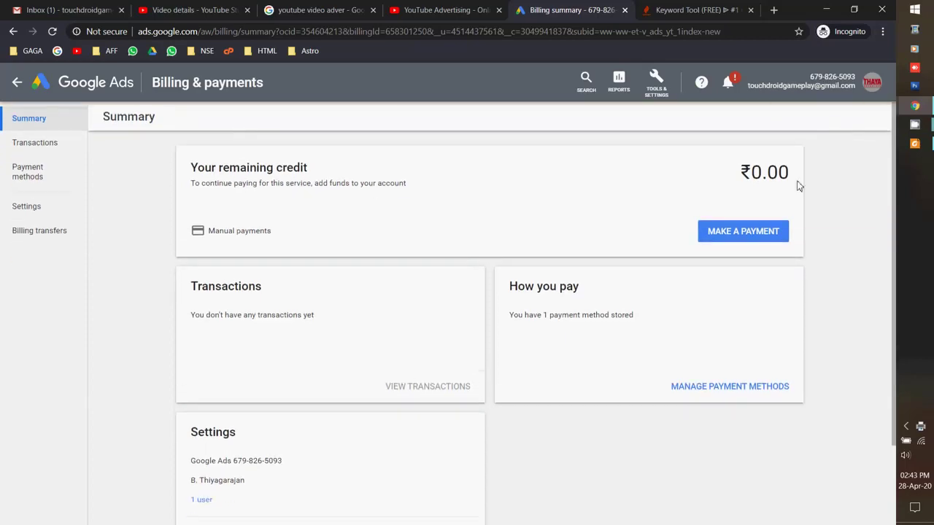
click(751, 233)
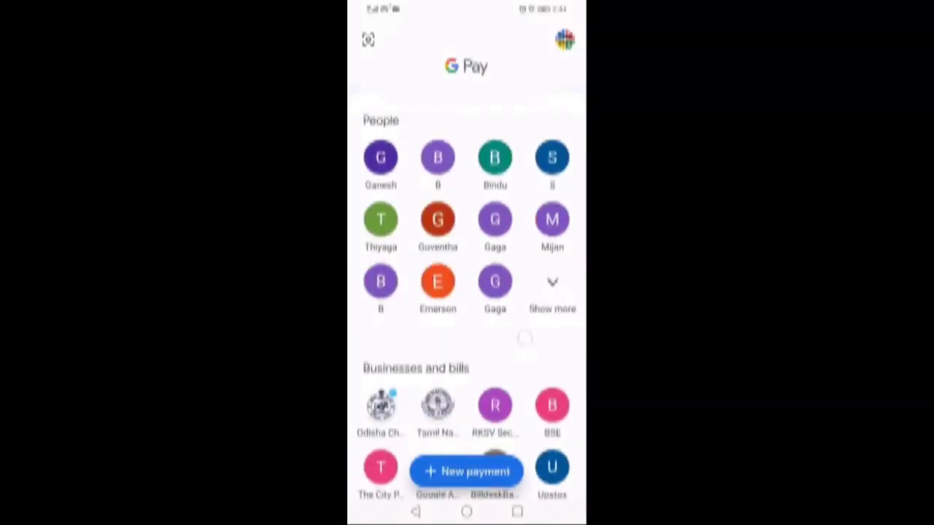
Look over the Google Ads payee, then return home and open the full list of more businesses.
scroll(466, 292, down, 2)
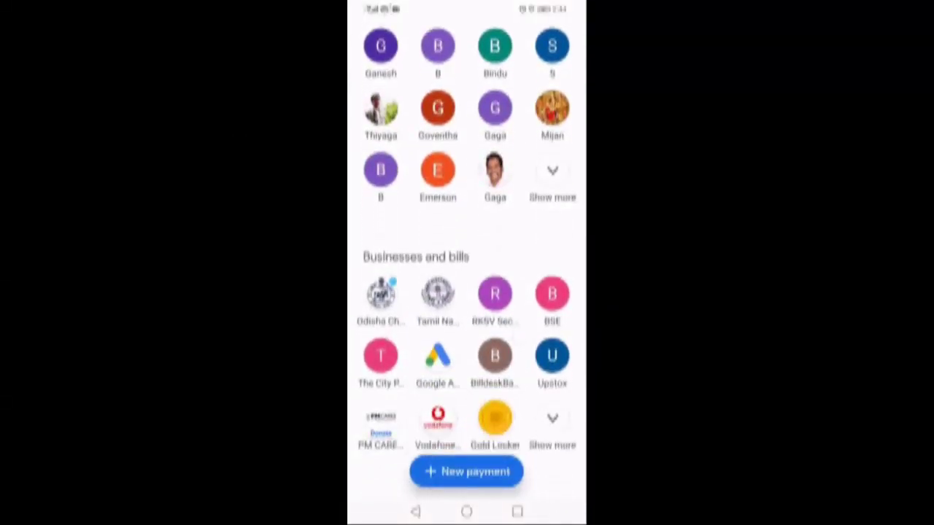
click(436, 355)
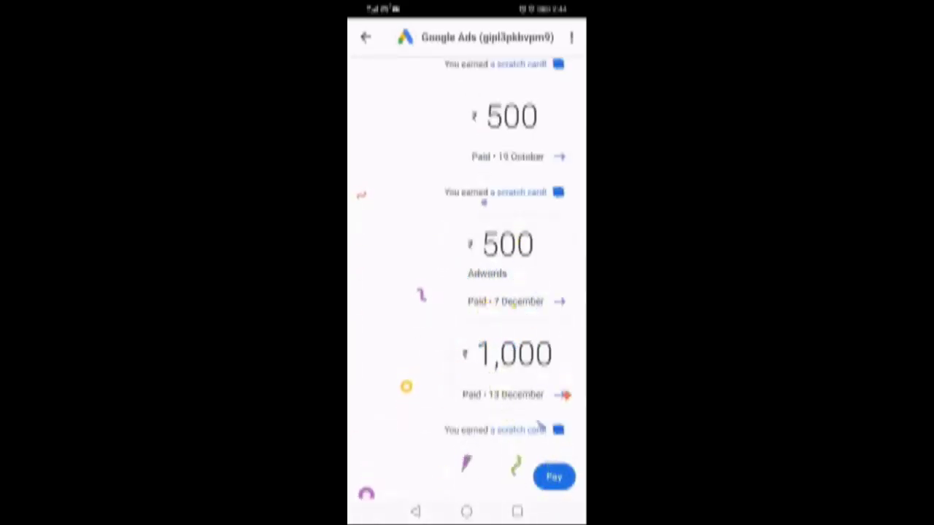
scroll(467, 255, up, 3)
scroll(466, 255, down, 3)
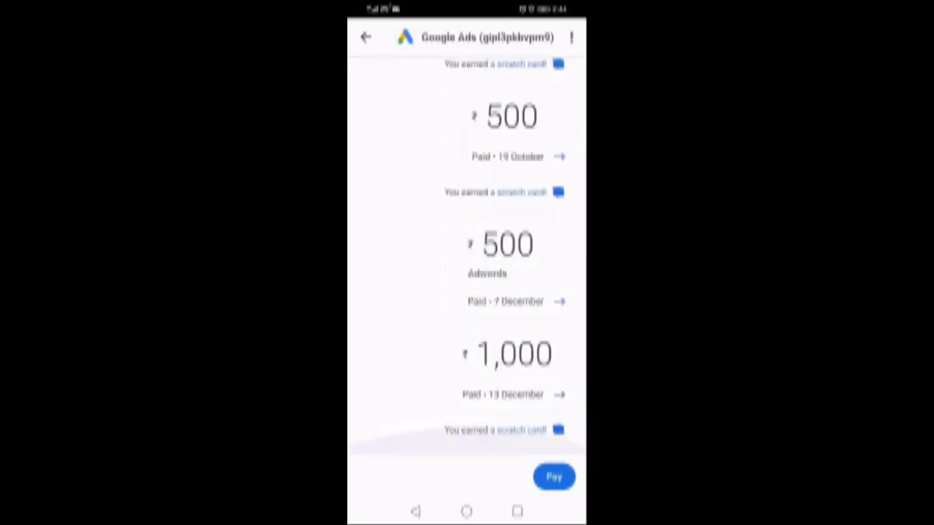
click(415, 511)
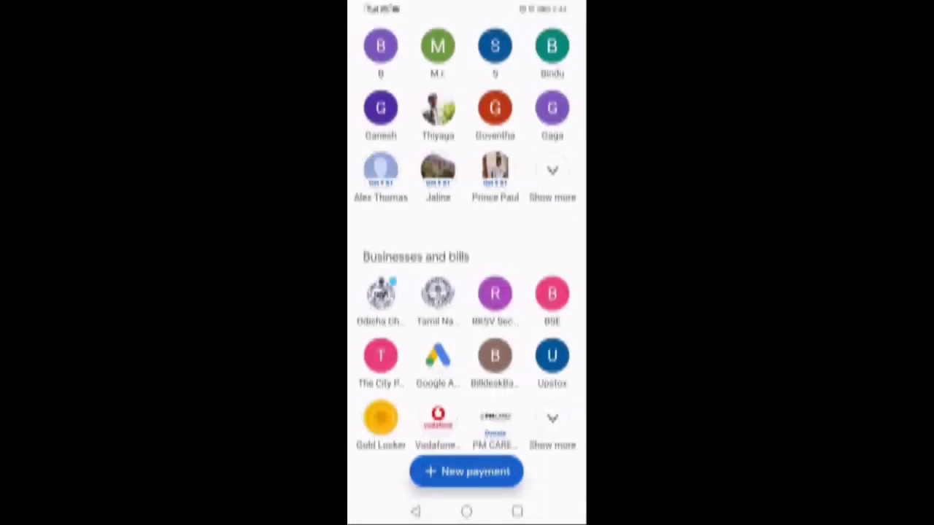
click(552, 423)
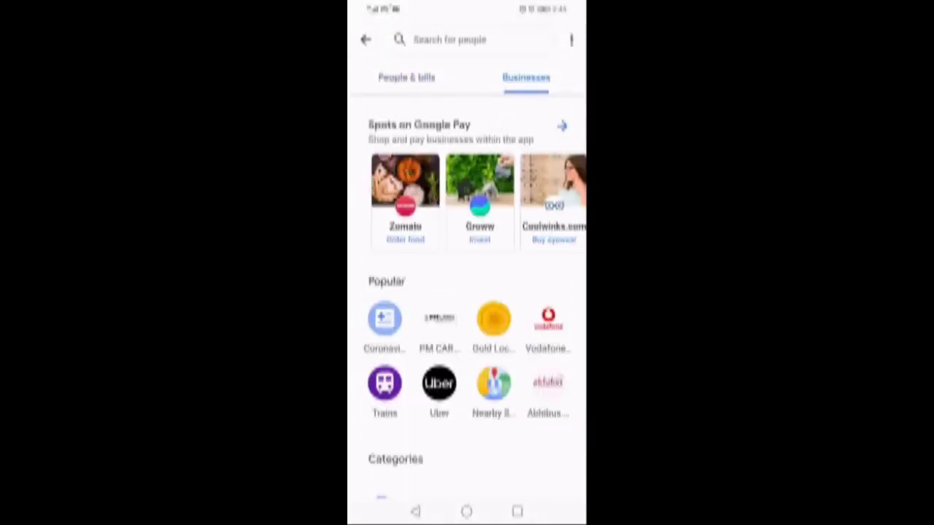
scroll(466, 291, down, 5)
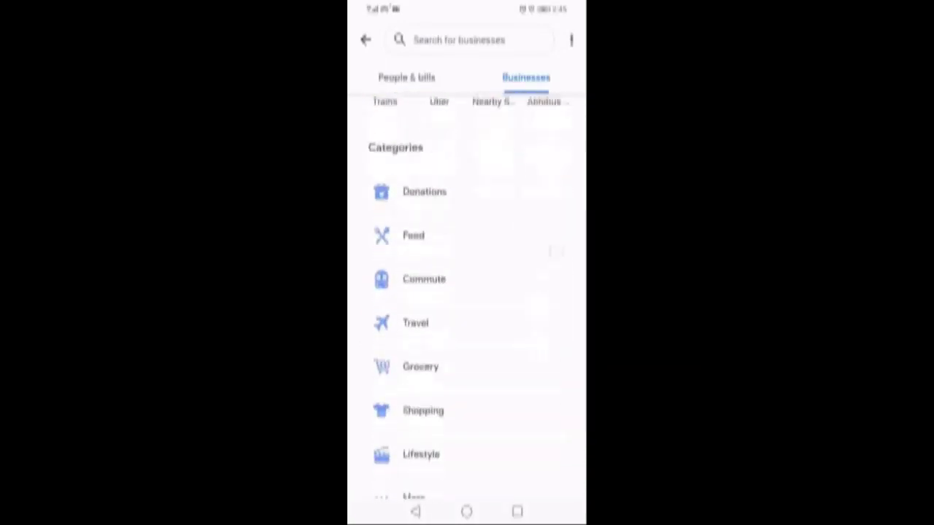
click(414, 471)
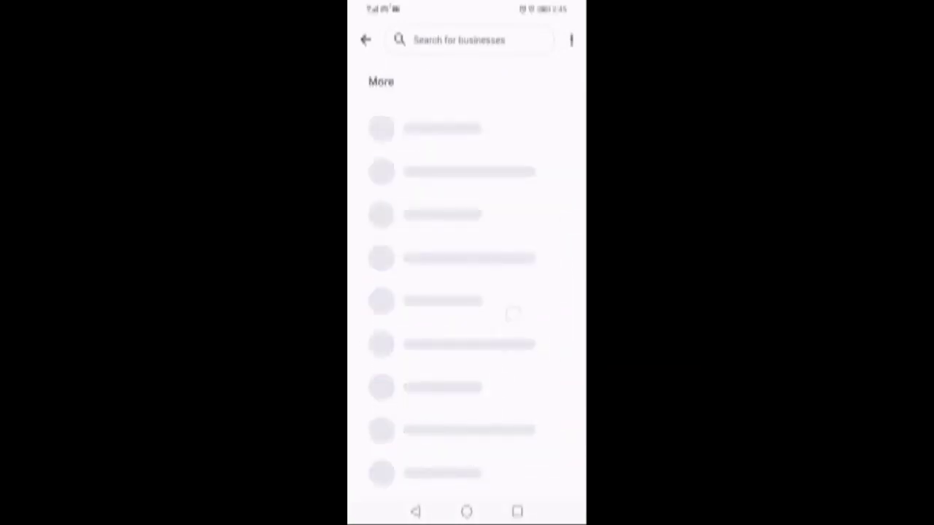
Search businesses for 'ads', try the Prepay payee, then open Google Ads (for Invoicing customers).
click(459, 40)
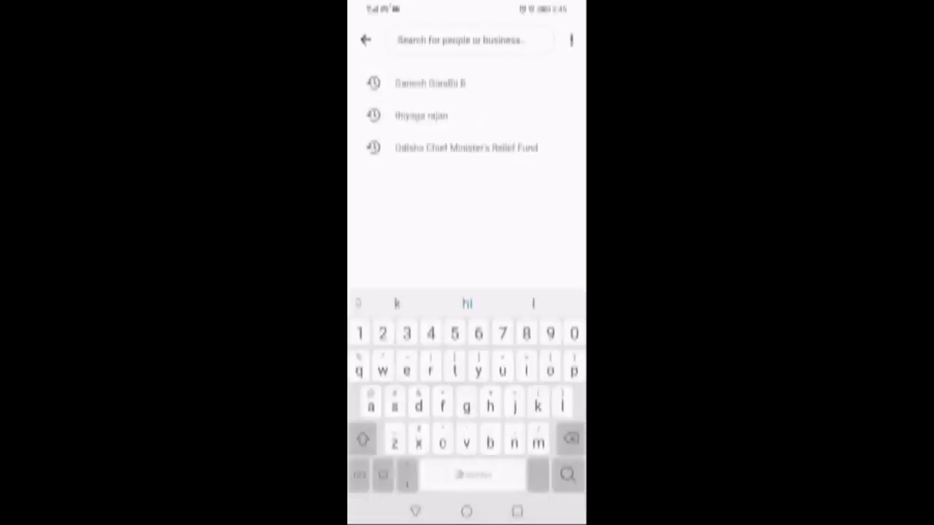
text(ads)
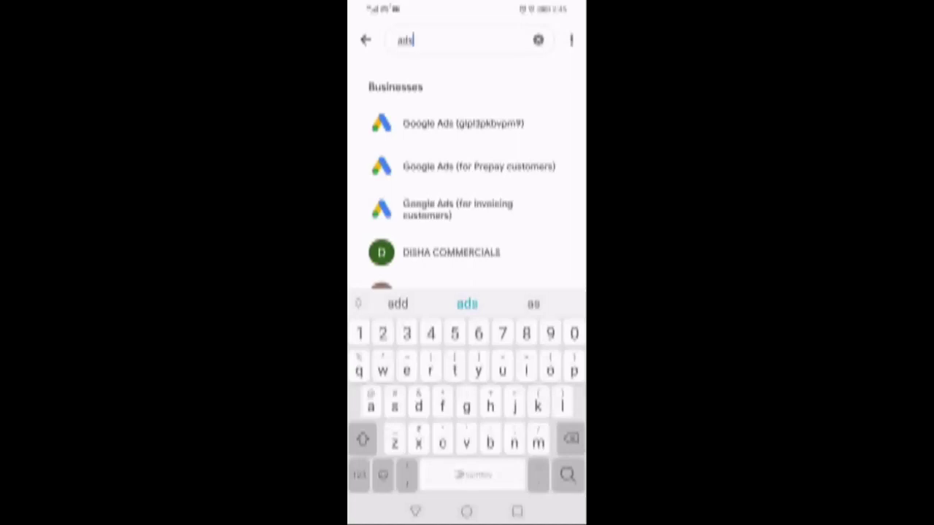
scroll(467, 182, down, 2)
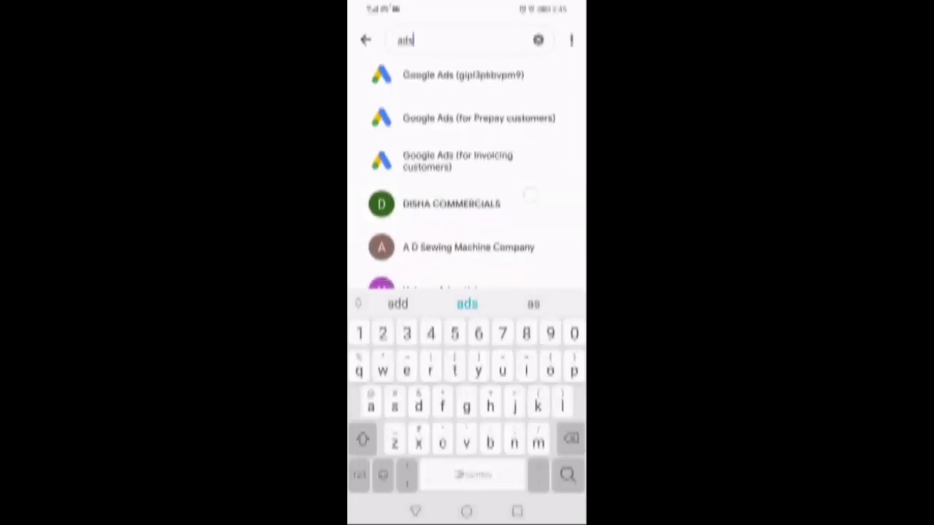
scroll(467, 182, up, 1)
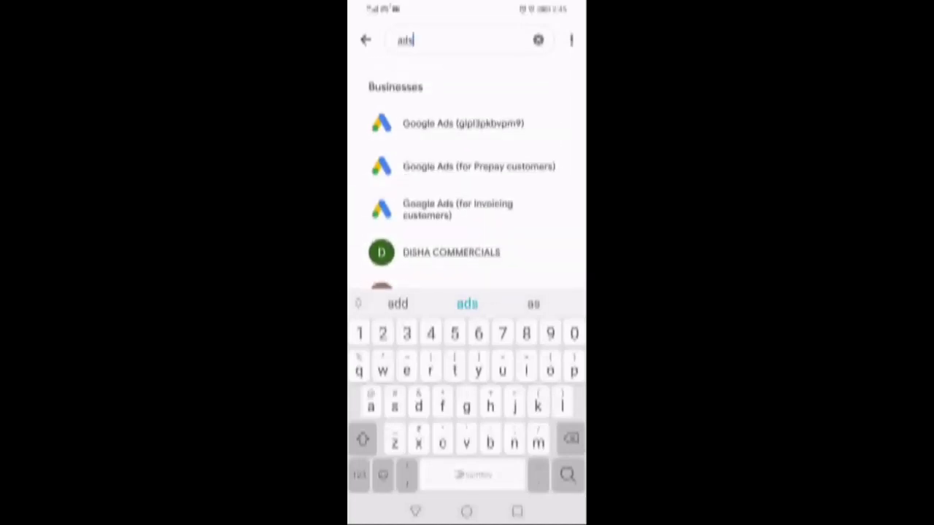
click(467, 166)
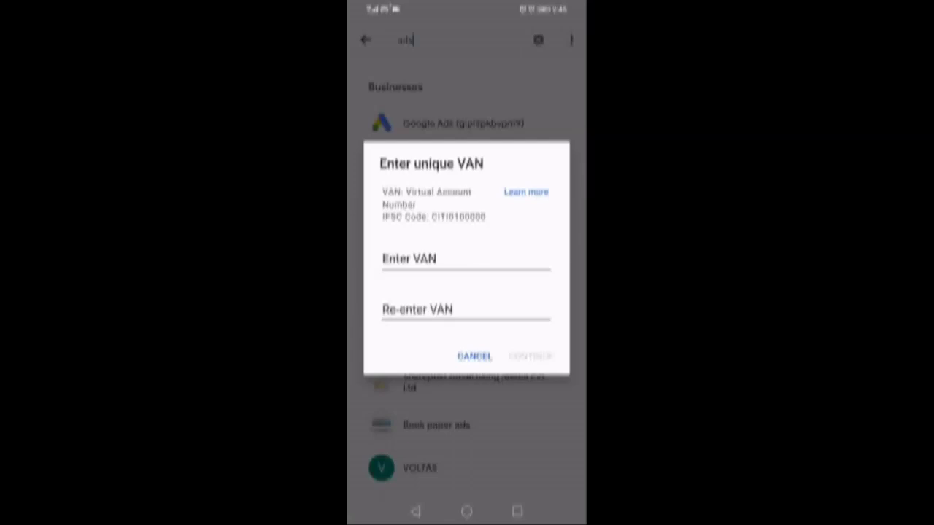
click(474, 356)
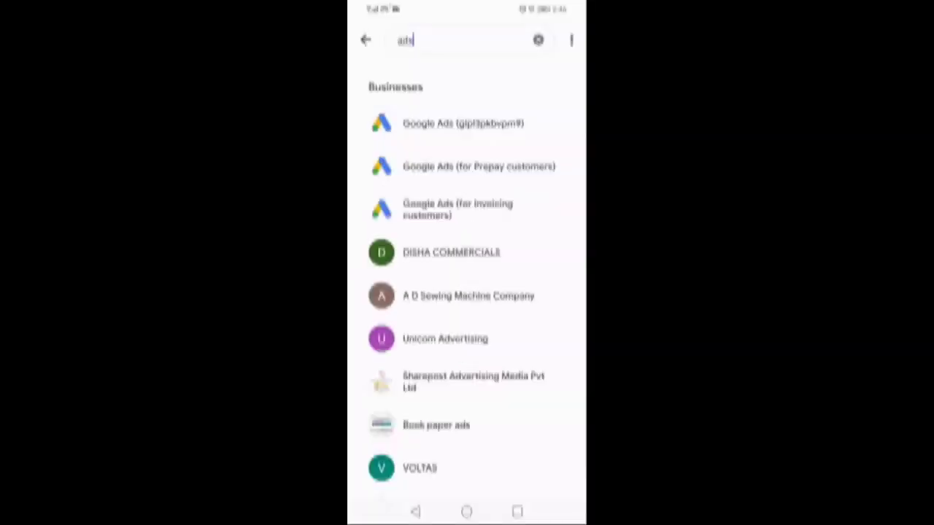
click(509, 205)
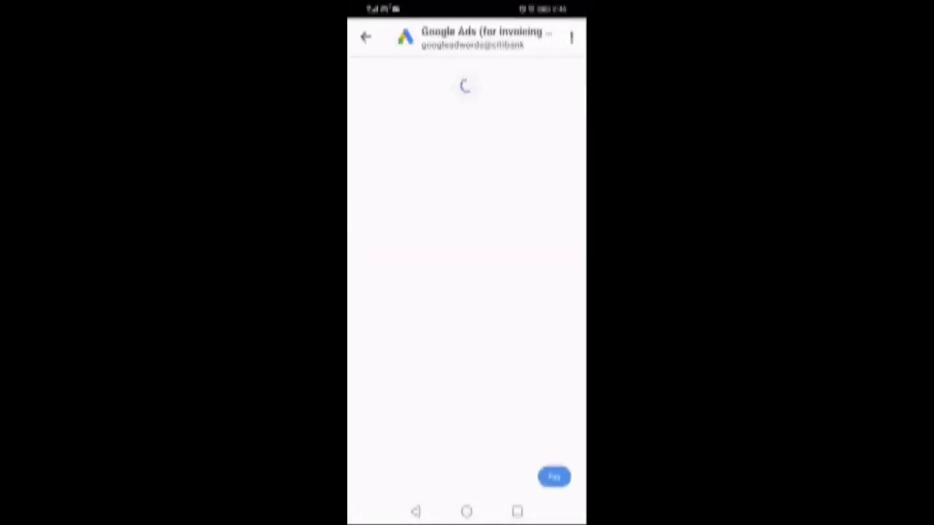
Reopen Google Ads (for Prepay customers), enter and re-enter the virtual account number, then continue.
click(415, 511)
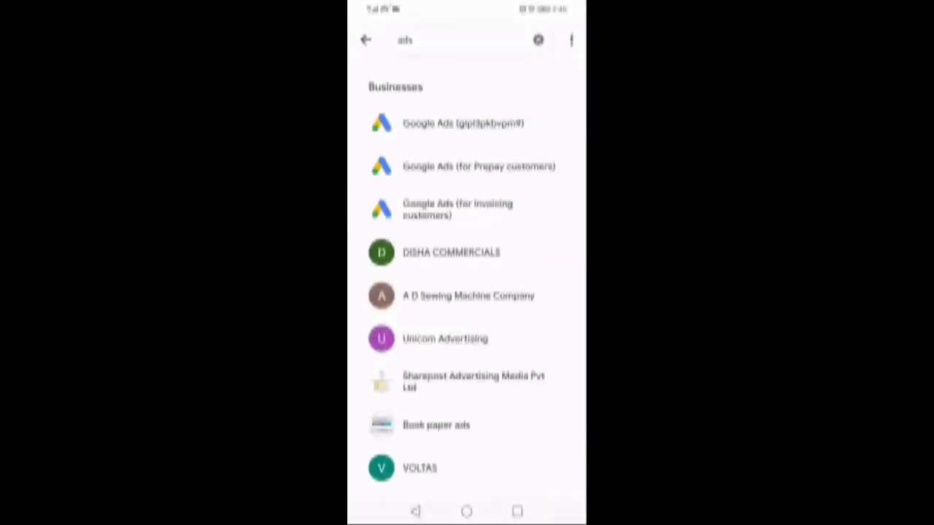
click(481, 167)
click(438, 261)
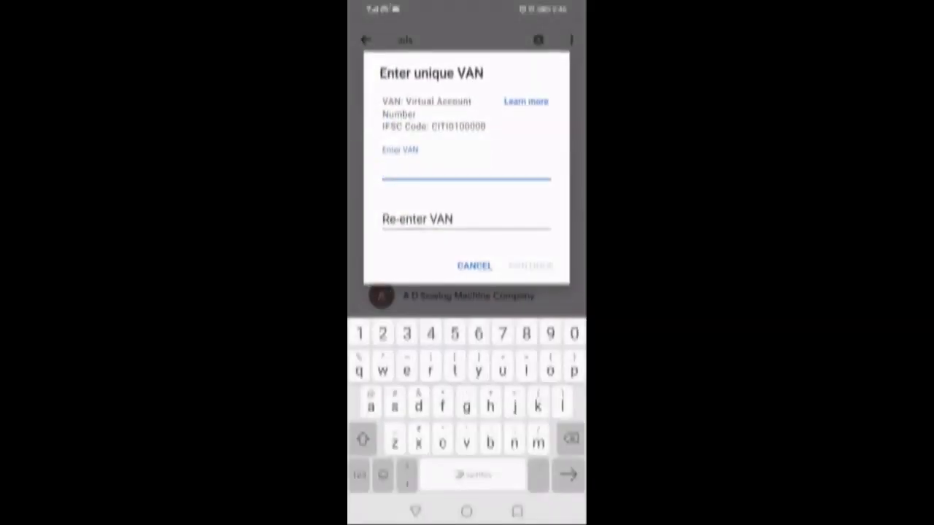
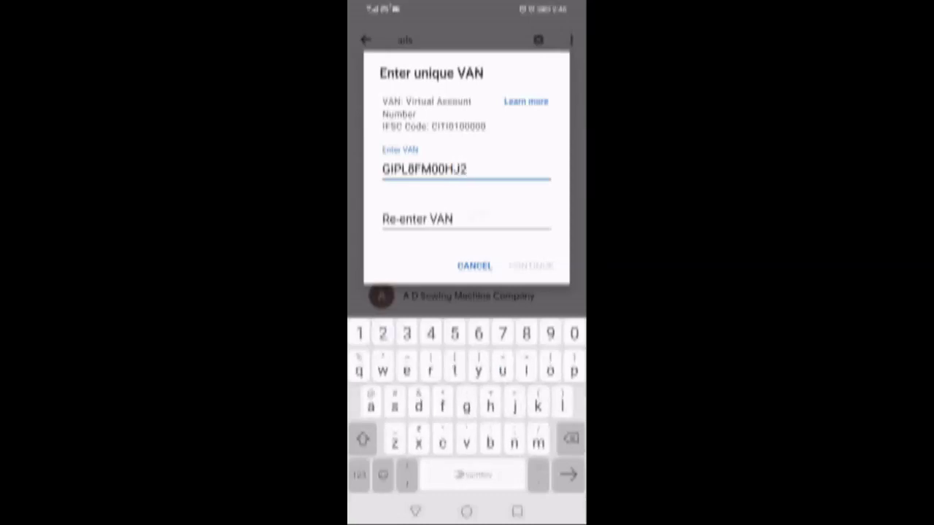
click(466, 218)
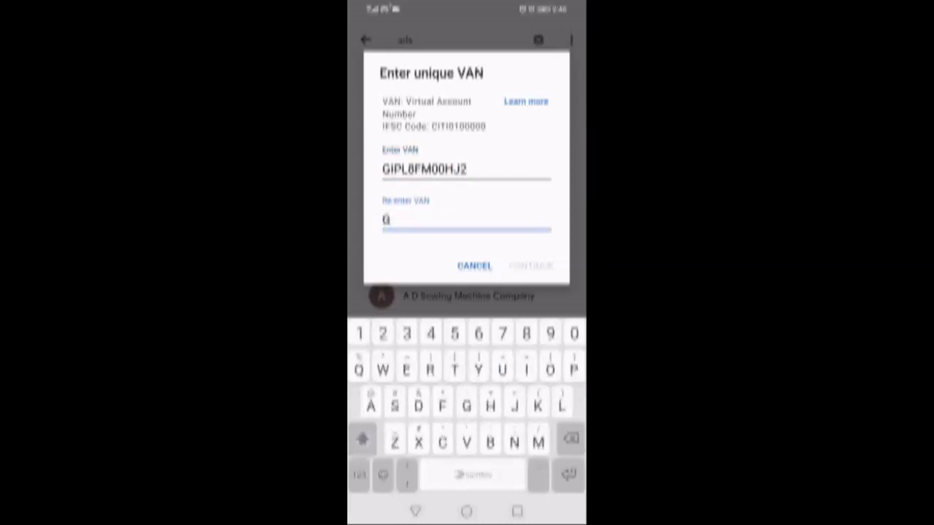
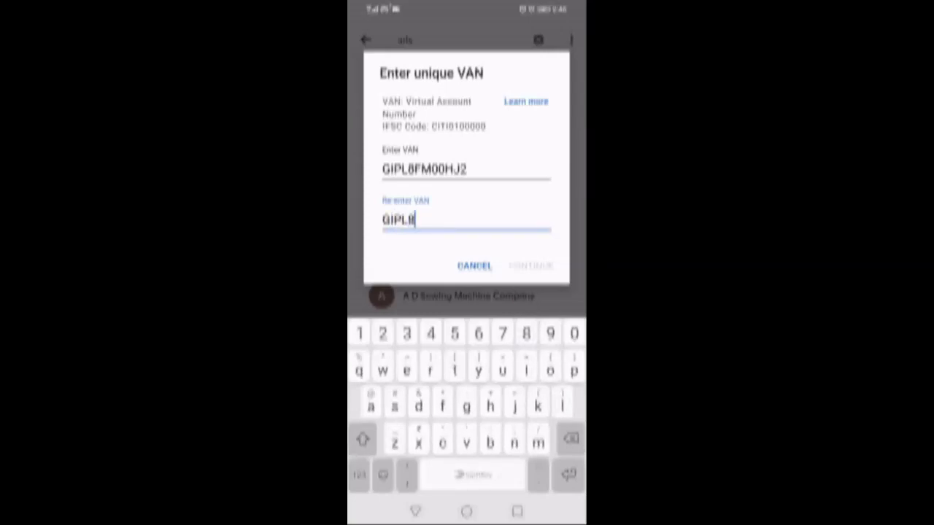
click(363, 438)
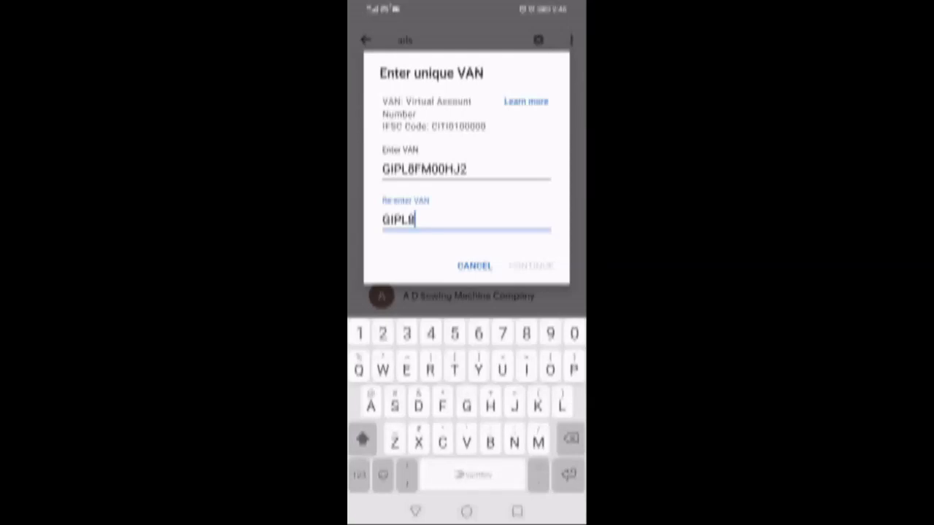
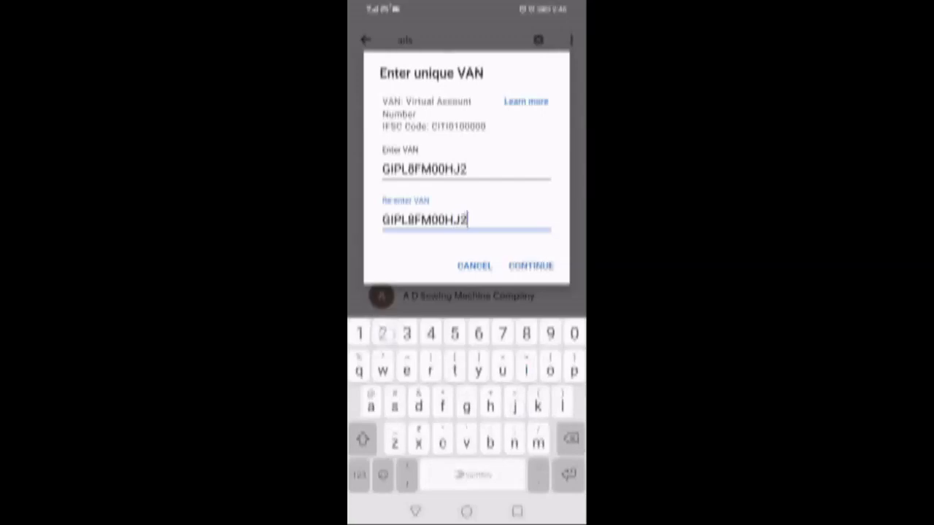
click(530, 265)
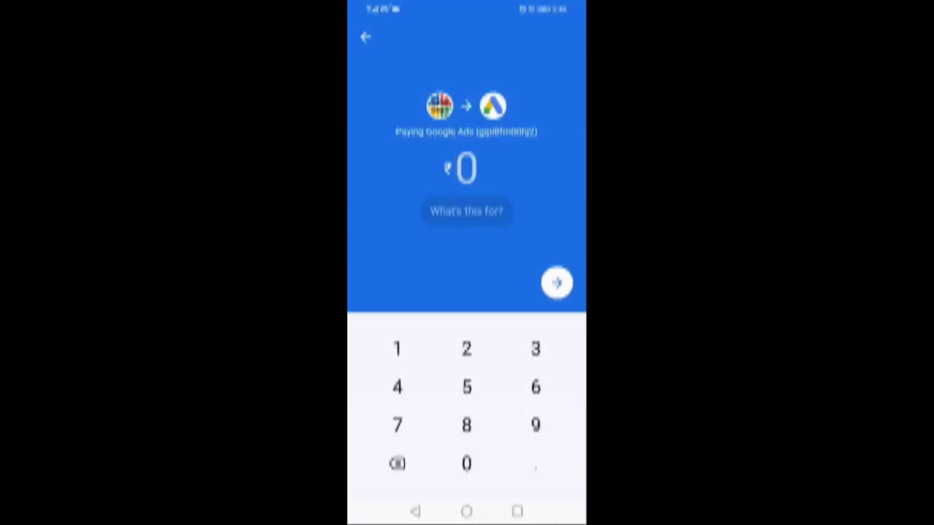
Set the amount to ₹50, choose the Kotak Mahindra savings account, and proceed to pay.
click(466, 386)
click(466, 464)
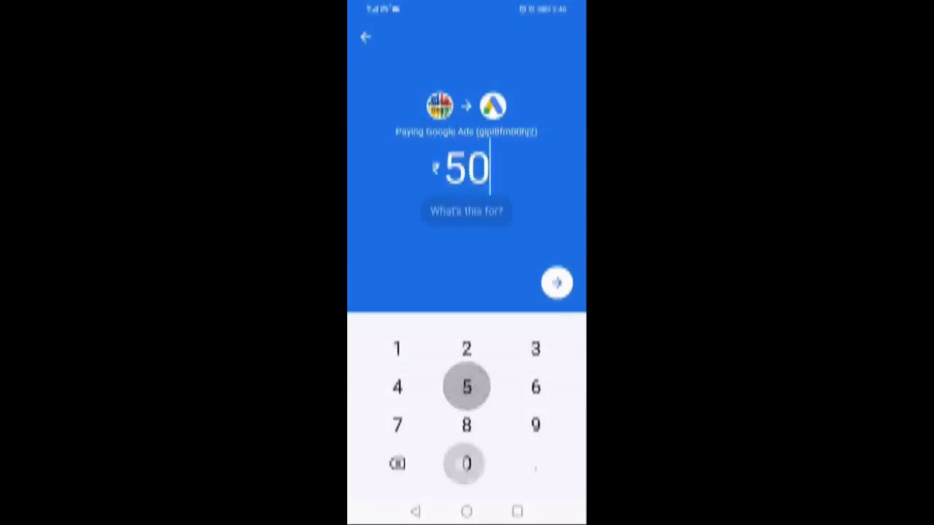
click(557, 283)
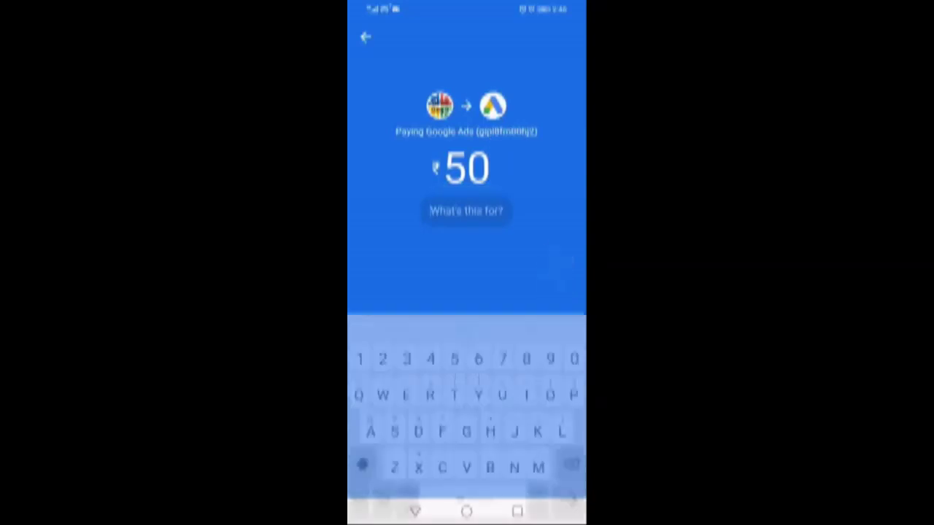
click(557, 256)
click(558, 383)
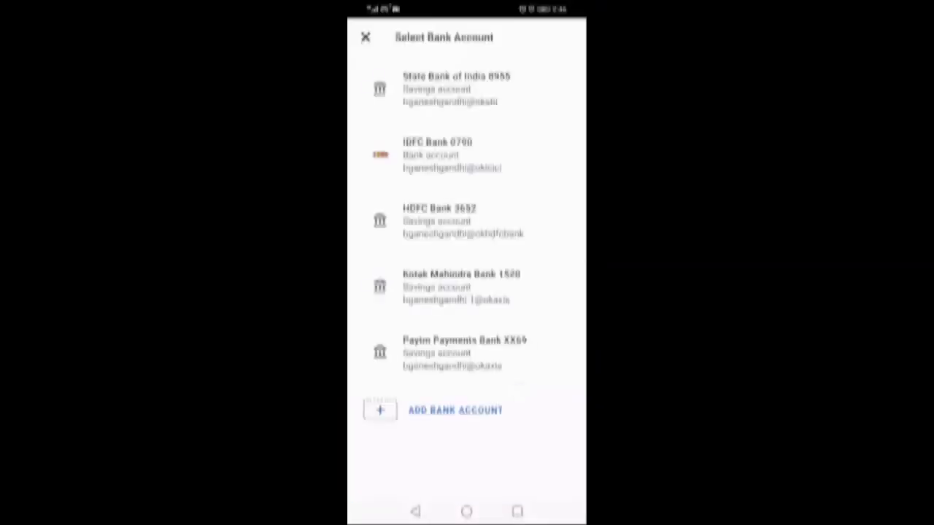
click(461, 286)
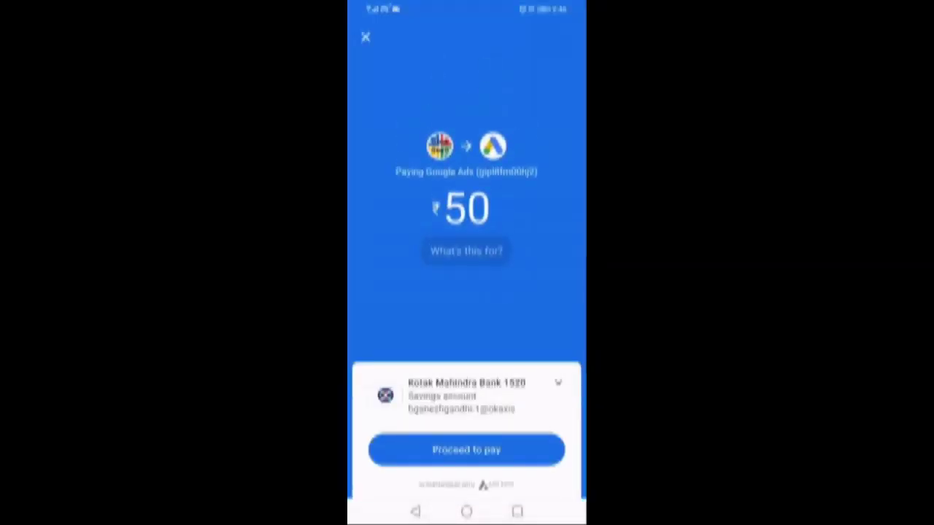
click(466, 450)
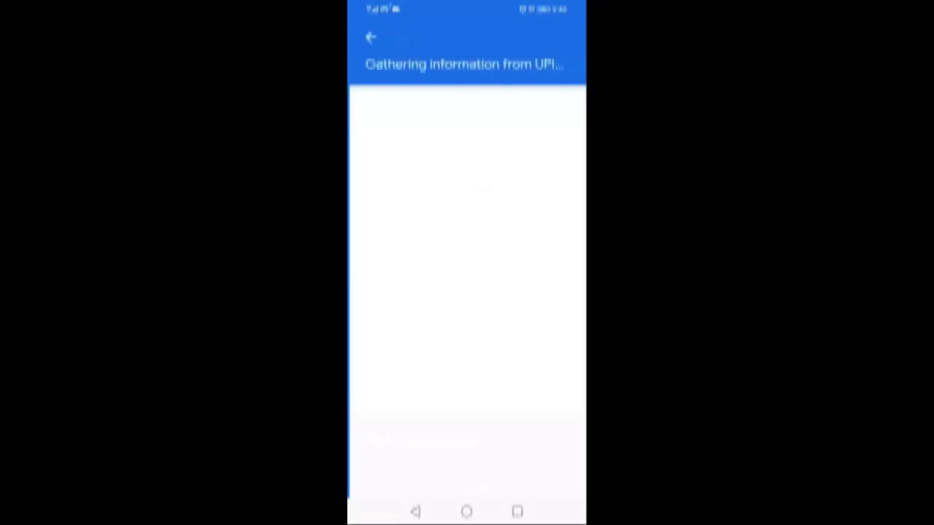
Enter the UPI PIN and submit to authorise the ₹50 payment.
click(390, 346)
click(476, 336)
click(382, 379)
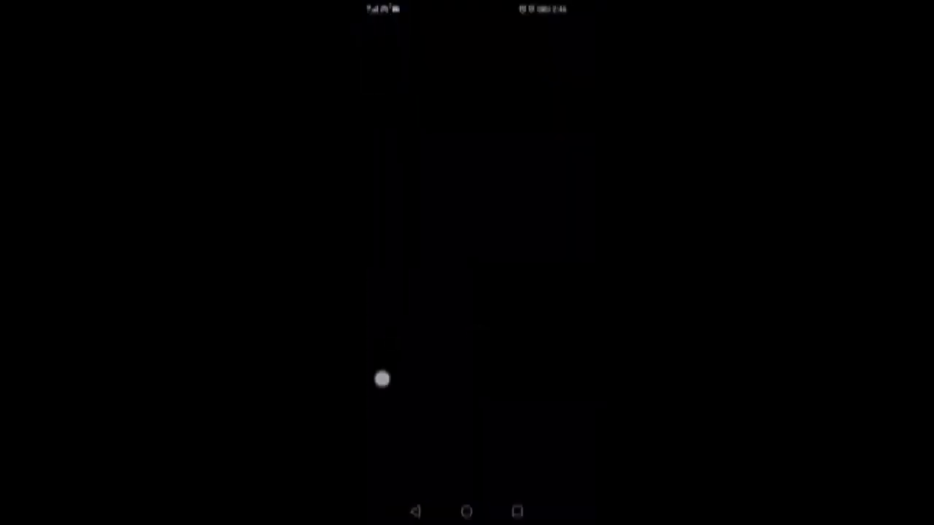
click(472, 454)
click(467, 421)
click(556, 464)
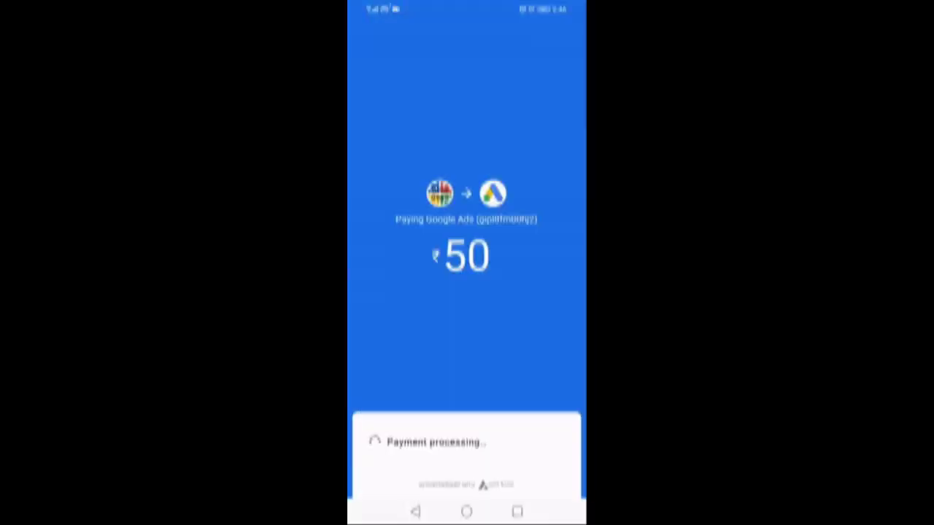